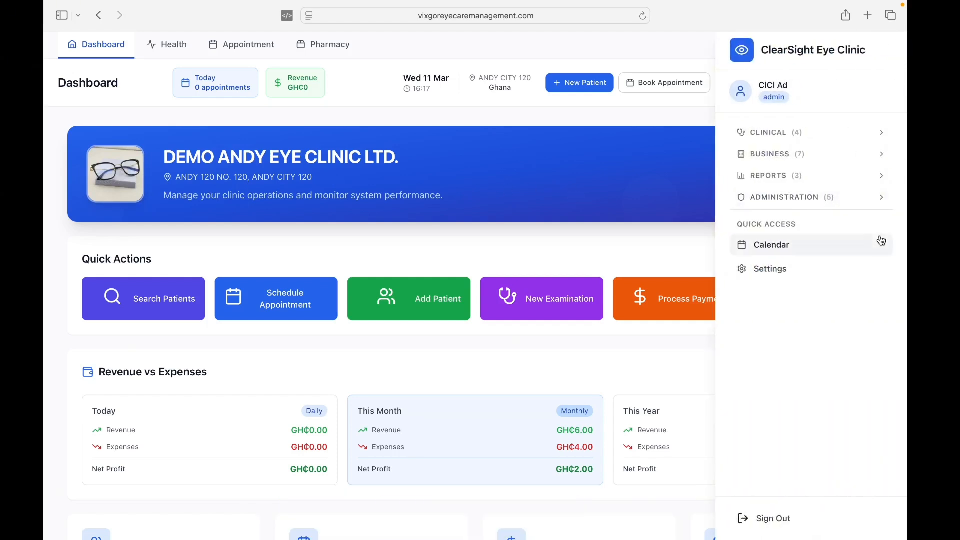
- Open System Settings from the Quick Access list in the user side menu
{"action": "scroll", "coordinate": [521, 188], "scroll_direction": "up", "scroll_amount": 2}
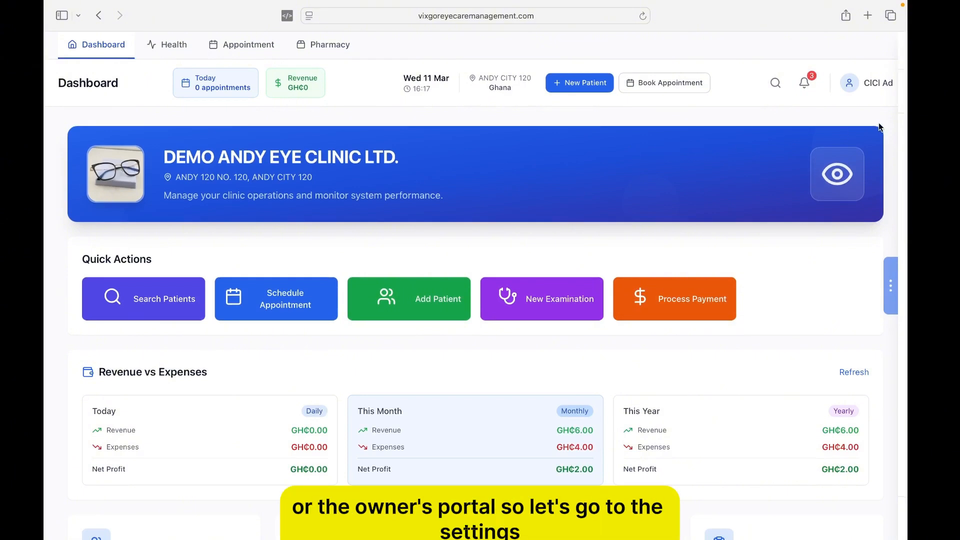
{"action": "left_click", "coordinate": [873, 83]}
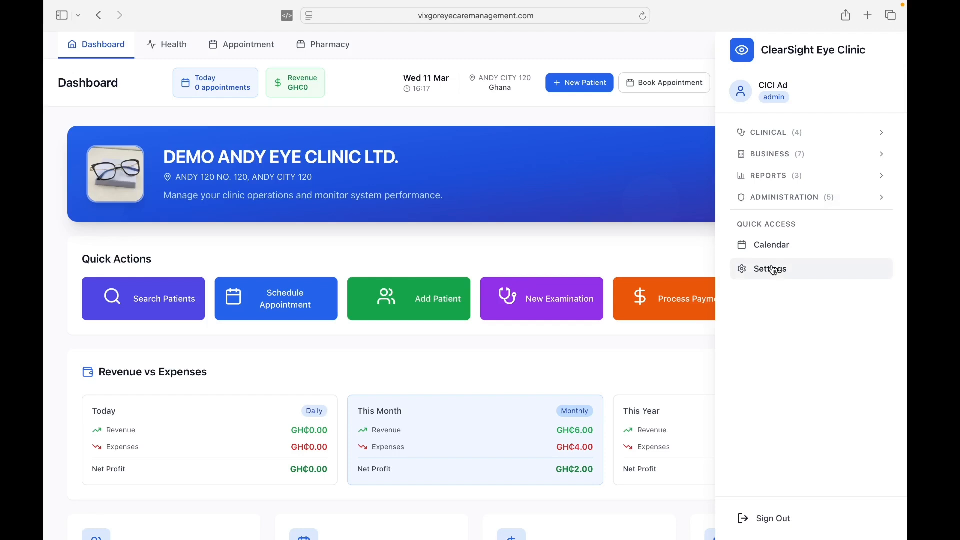
{"action": "left_click", "coordinate": [773, 270]}
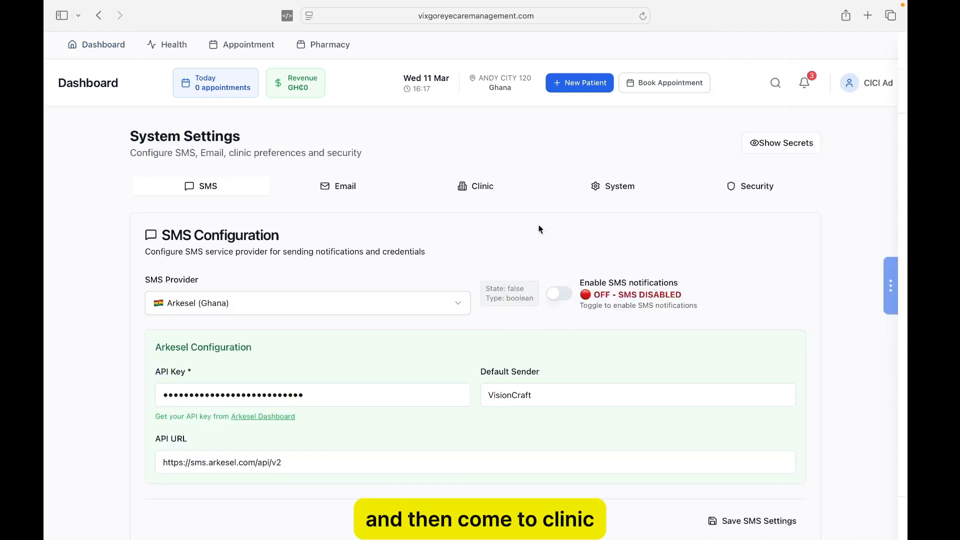
- On the Clinic tab, replace the Clinic Name with 'DEMO GREATER HIGH EYE CLINIC LTD'
{"action": "left_click", "coordinate": [489, 189]}
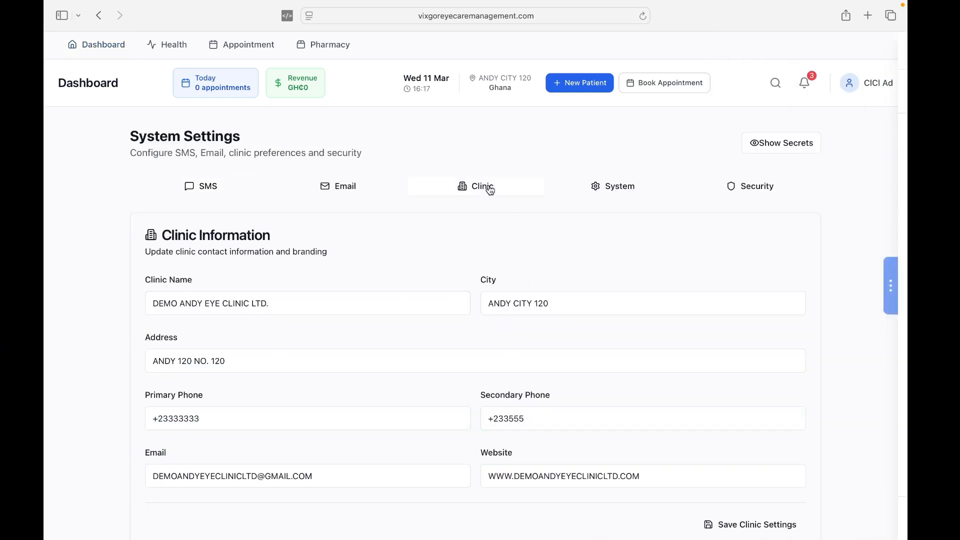
{"action": "left_click", "coordinate": [298, 305]}
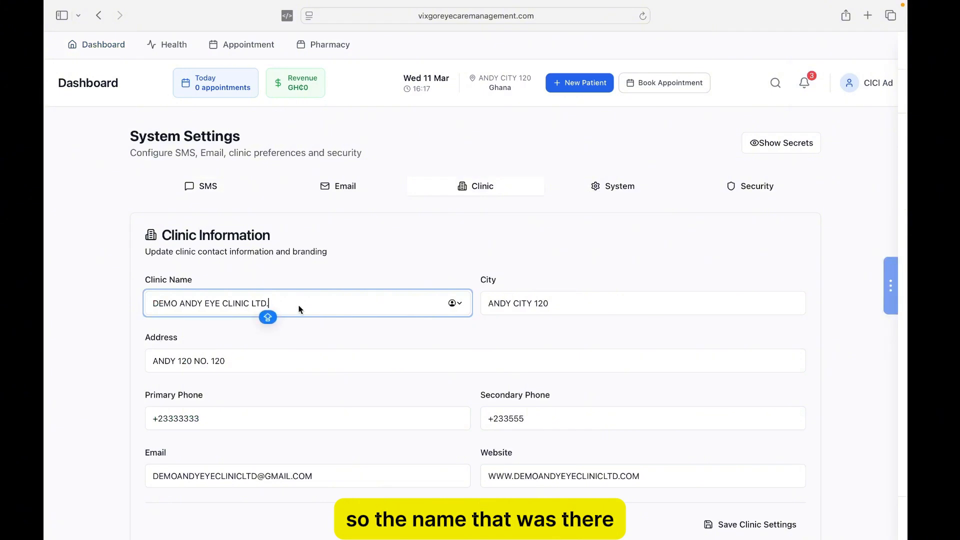
{"action": "key", "text": "BackSpace"}
{"action": "key", "text": "BackSpace"}
{"action": "key", "text": "BackSpace"}
{"action": "key", "text": "BackSpace"}
{"action": "key", "text": "BackSpace"}
{"action": "key", "text": "BackSpace"}
{"action": "key", "text": "BackSpace"}
{"action": "key", "text": "BackSpace"}
{"action": "key", "text": "BackSpace"}
{"action": "key", "text": "BackSpace"}
{"action": "key", "text": "BackSpace"}
{"action": "key", "text": "BackSpace"}
{"action": "key", "text": "BackSpace"}
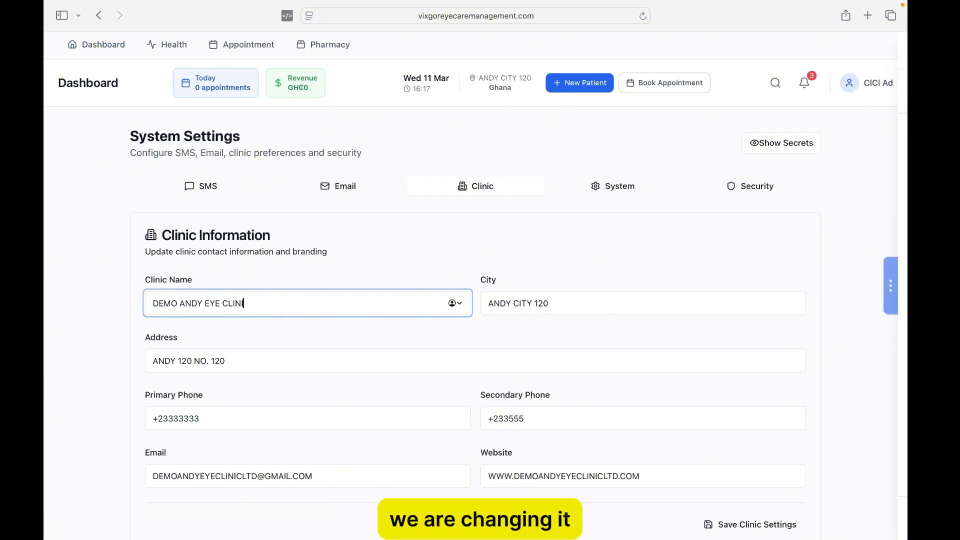
{"action": "key", "text": "BackSpace"}
{"action": "key", "text": "BackSpace"}
{"action": "key", "text": "BackSpace"}
{"action": "key", "text": "BackSpace"}
{"action": "key", "text": "BackSpace"}
{"action": "key", "text": "BackSpace"}
{"action": "key", "text": "BackSpace"}
{"action": "key", "text": "BackSpace"}
{"action": "key", "text": "BackSpace"}
{"action": "key", "text": "BackSpace"}
{"action": "key", "text": "BackSpace"}
{"action": "key", "text": "BackSpace"}
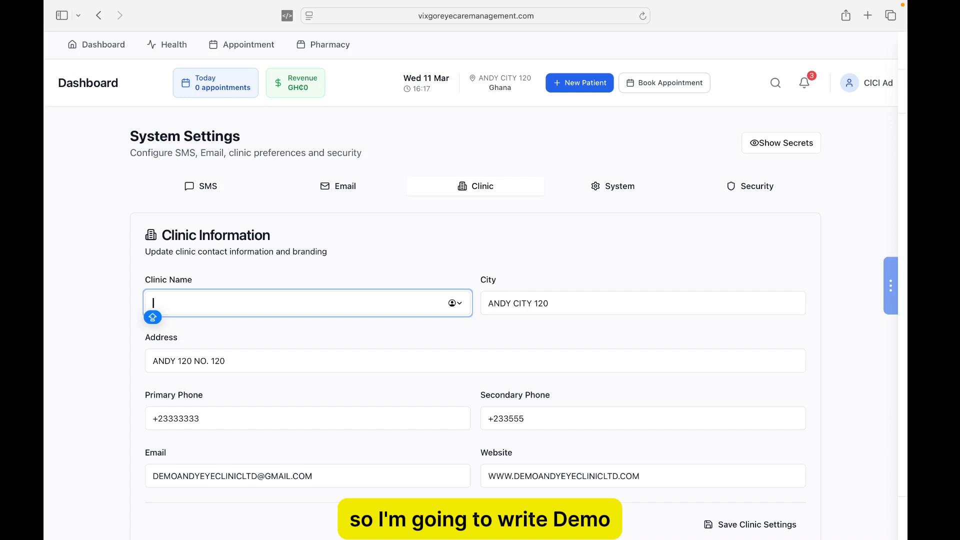
{"action": "type", "text": "DEMO"}
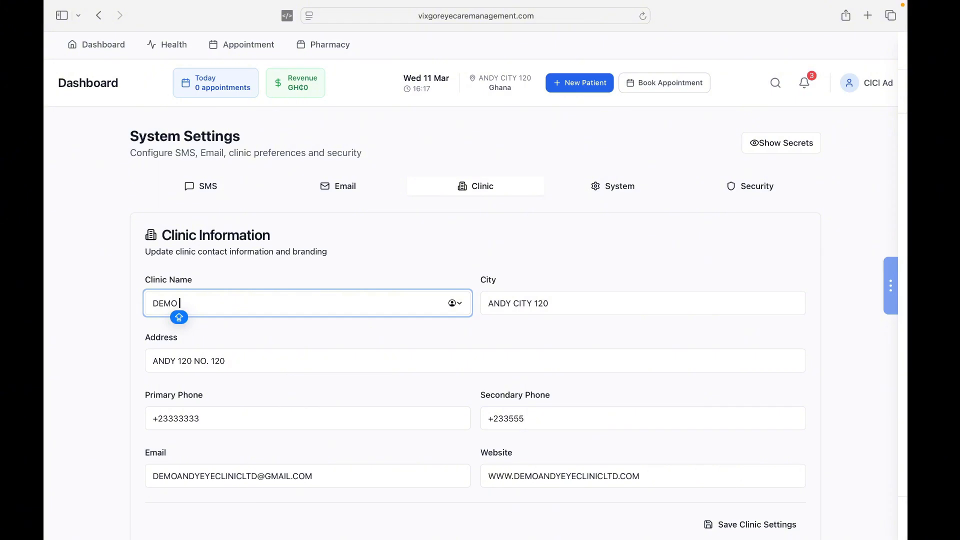
{"action": "type", "text": " GREATER"}
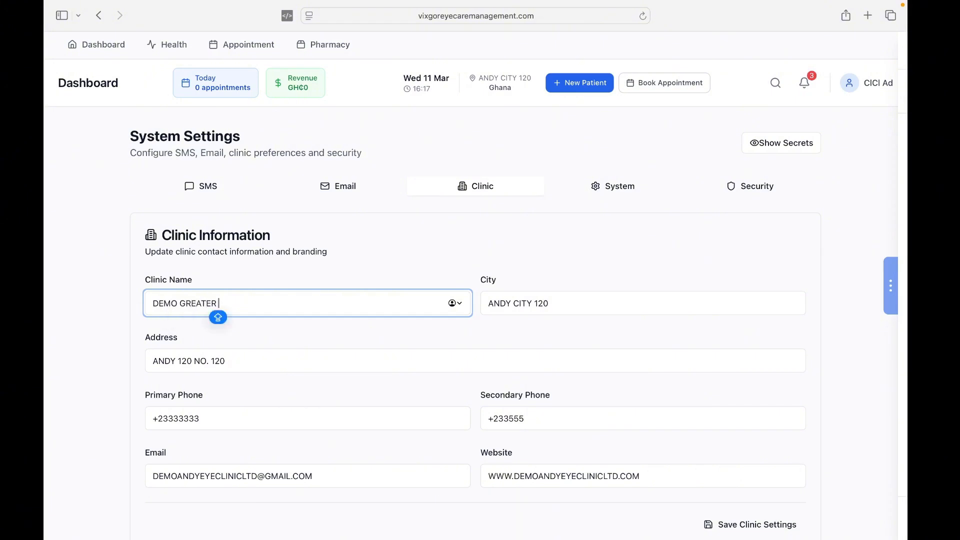
{"action": "type", "text": " HI"}
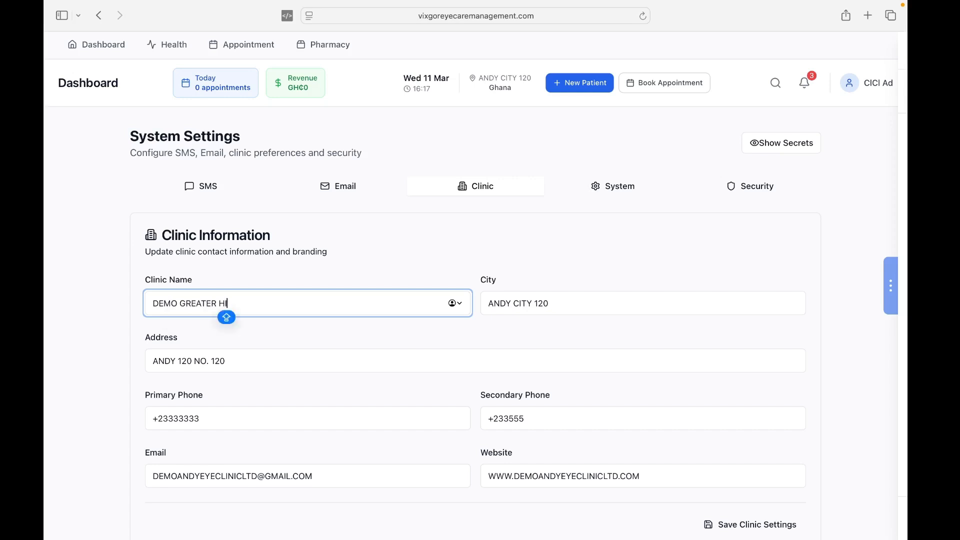
{"action": "type", "text": "GH E"}
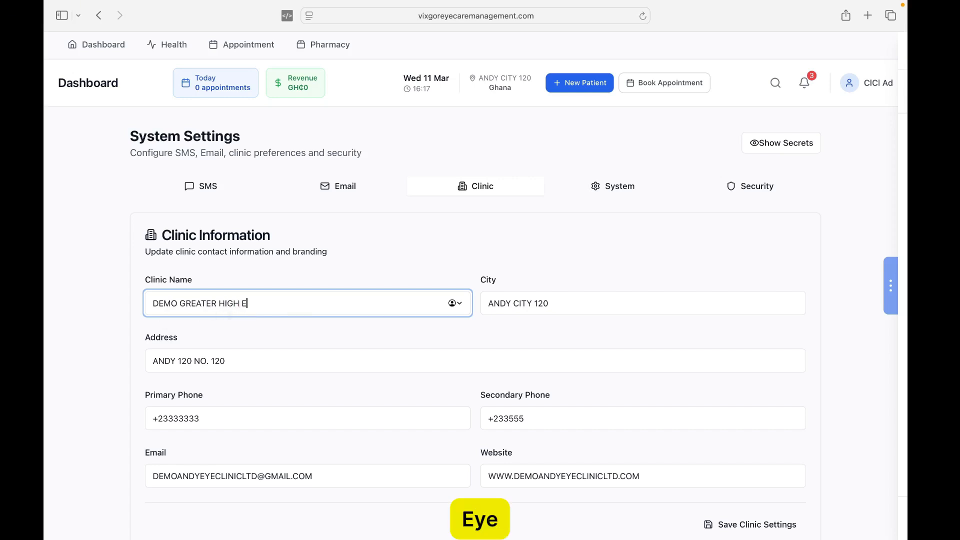
{"action": "type", "text": "YE C"}
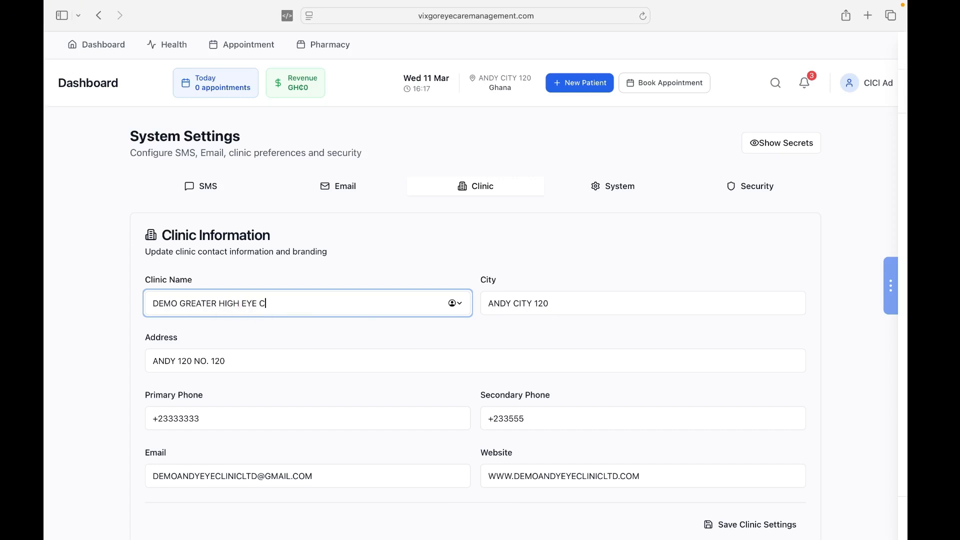
{"action": "type", "text": "LINI"}
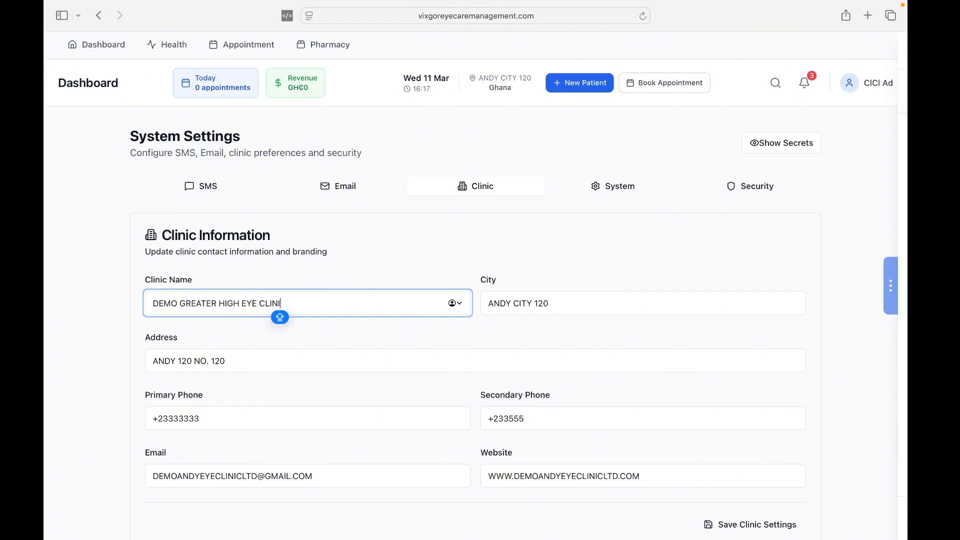
{"action": "type", "text": "C LTD"}
- Change the clinic City to DEMO HIGH CITY
{"action": "left_click", "coordinate": [562, 298]}
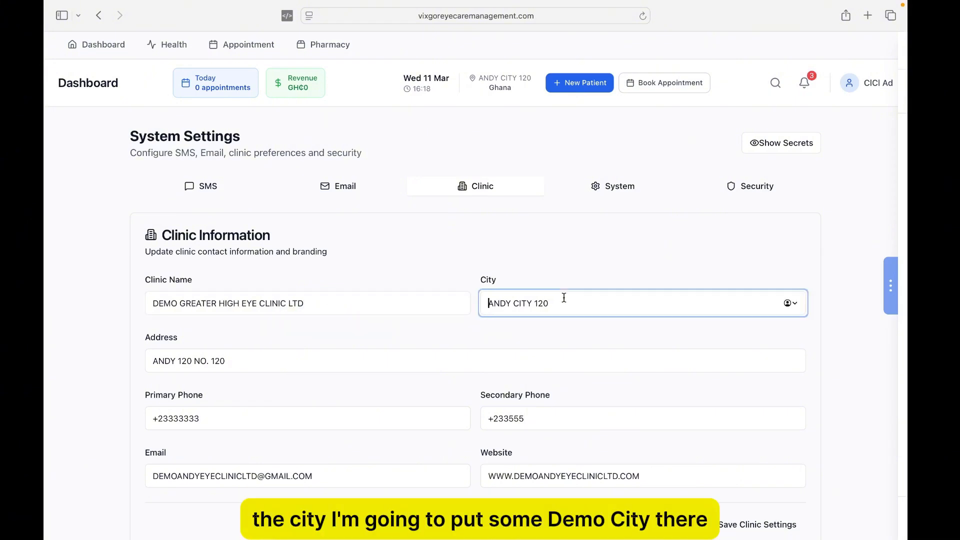
{"action": "key", "text": "BackSpace"}
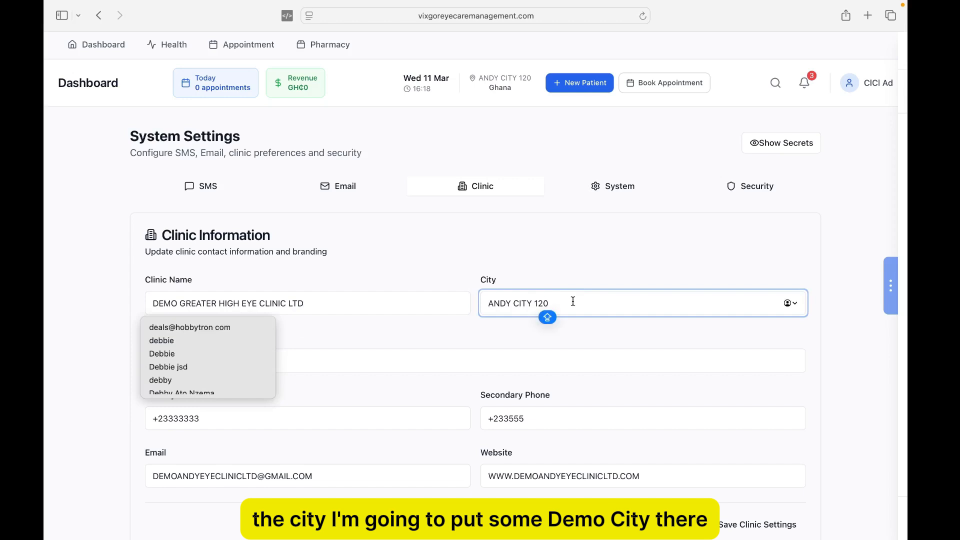
{"action": "key", "text": "BackSpace"}
{"action": "key", "text": "BackSpace"}
{"action": "key", "text": "BackSpace"}
{"action": "key", "text": "BackSpace"}
{"action": "key", "text": "BackSpace"}
{"action": "key", "text": "BackSpace"}
{"action": "key", "text": "BackSpace"}
{"action": "key", "text": "BackSpace"}
{"action": "key", "text": "BackSpace"}
{"action": "key", "text": "BackSpace"}
{"action": "key", "text": "BackSpace"}
{"action": "key", "text": "BackSpace"}
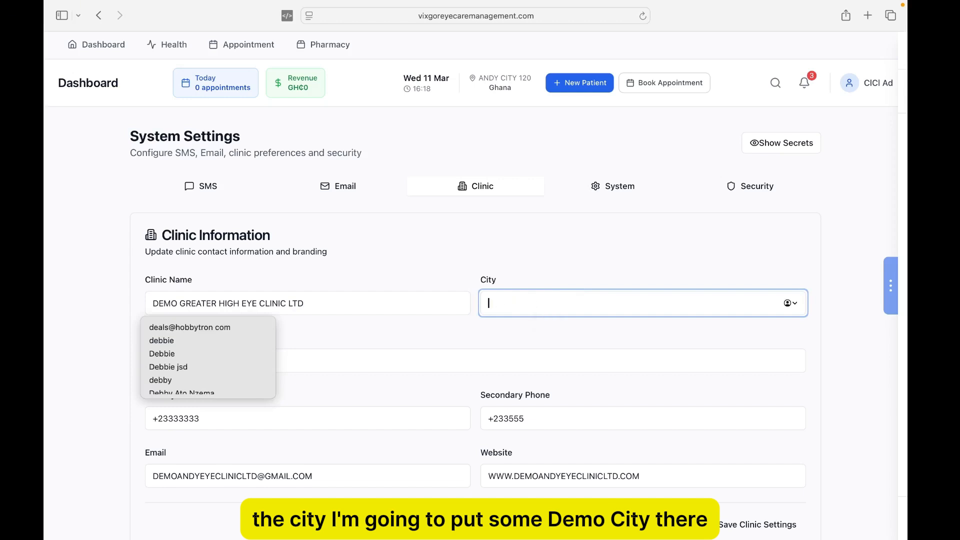
{"action": "key", "text": "Caps_Lock"}
{"action": "type", "text": "DEMO"}
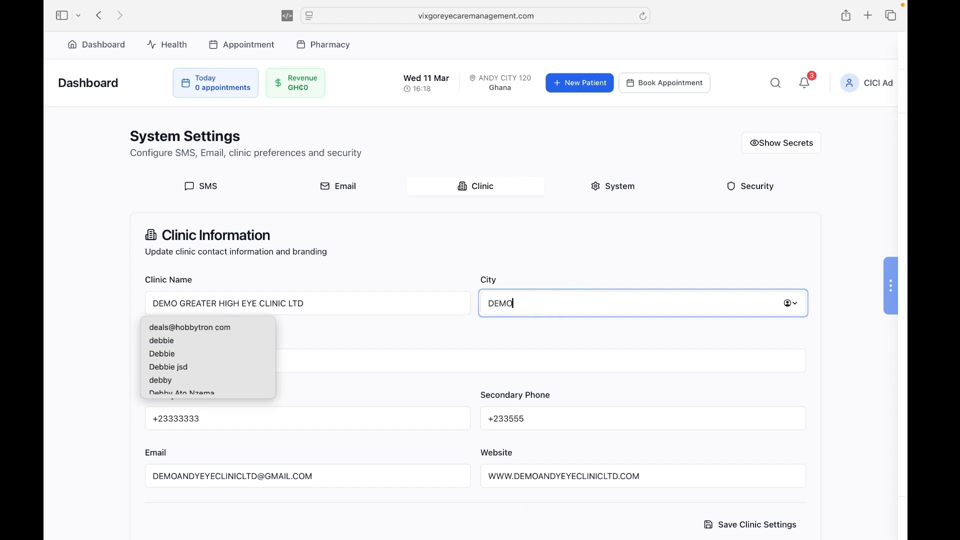
{"action": "type", "text": " HIGHT"}
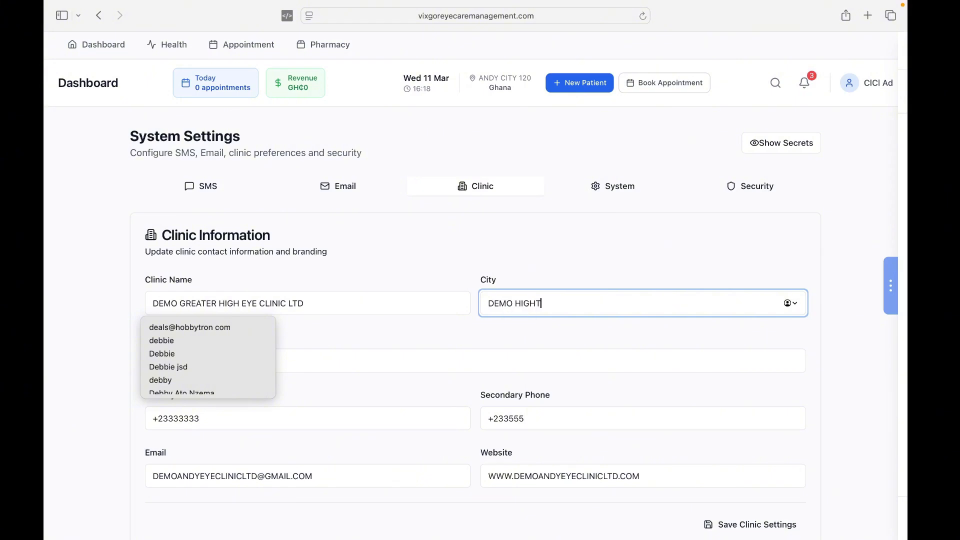
{"action": "key", "text": "Caps_Lock"}
{"action": "key", "text": "BackSpace"}
{"action": "type", "text": "CIT"}
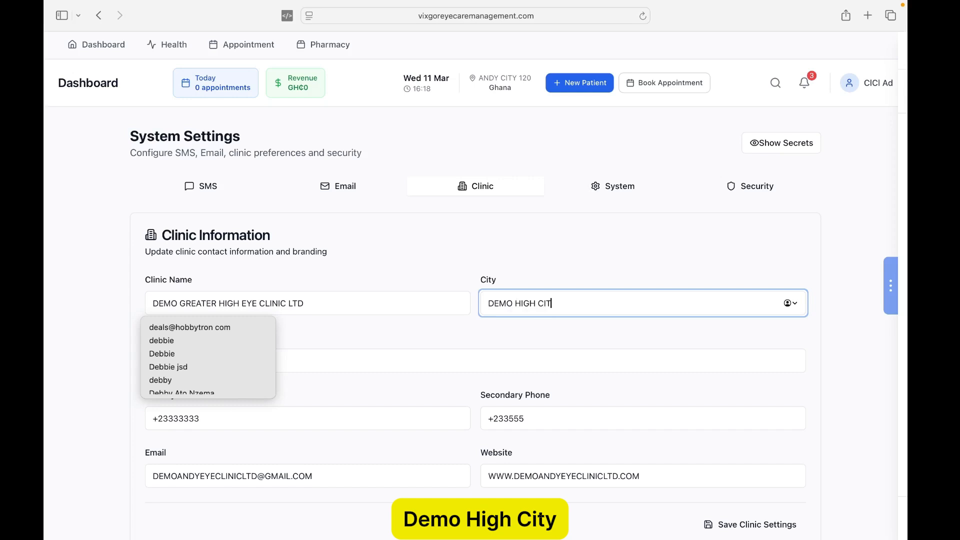
{"action": "type", "text": "Y"}
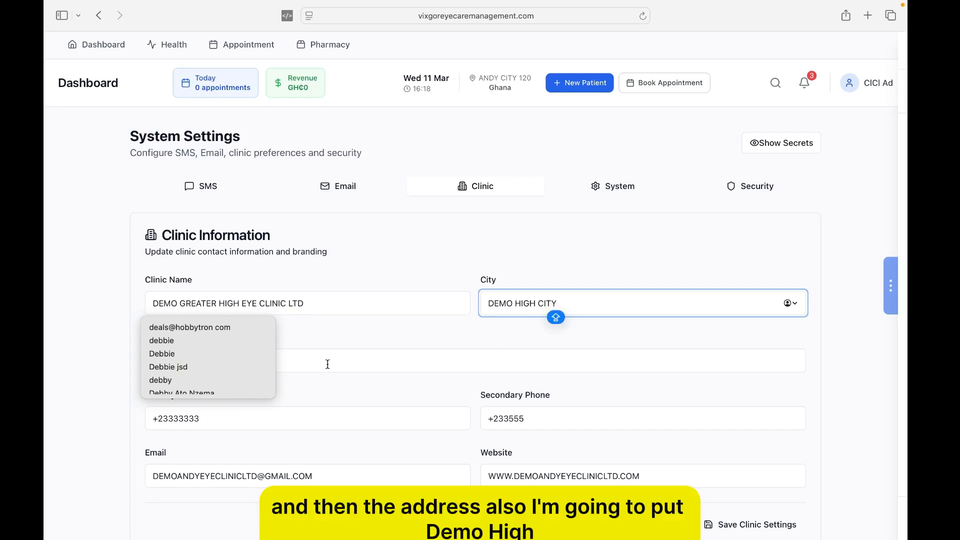
- Change the clinic Address to DEMO HIGH STREET
{"action": "left_click", "coordinate": [283, 364]}
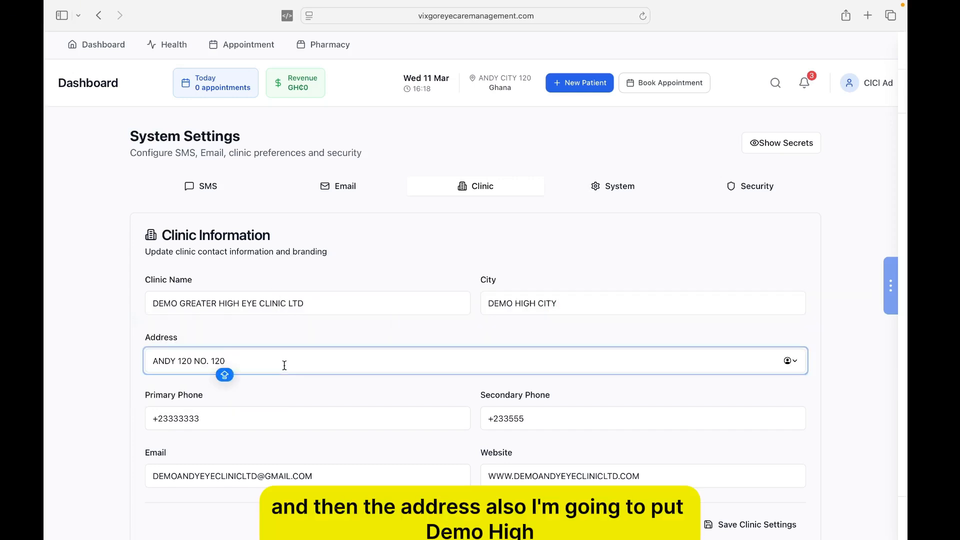
{"action": "key", "text": "BackSpace"}
{"action": "key", "text": "BackSpace"}
{"action": "key", "text": "BackSpace"}
{"action": "key", "text": "BackSpace"}
{"action": "key", "text": "BackSpace"}
{"action": "key", "text": "BackSpace"}
{"action": "key", "text": "BackSpace"}
{"action": "key", "text": "BackSpace"}
{"action": "key", "text": "BackSpace"}
{"action": "key", "text": "BackSpace"}
{"action": "key", "text": "BackSpace"}
{"action": "key", "text": "BackSpace"}
{"action": "key", "text": "BackSpace"}
{"action": "key", "text": "BackSpace"}
{"action": "key", "text": "BackSpace"}
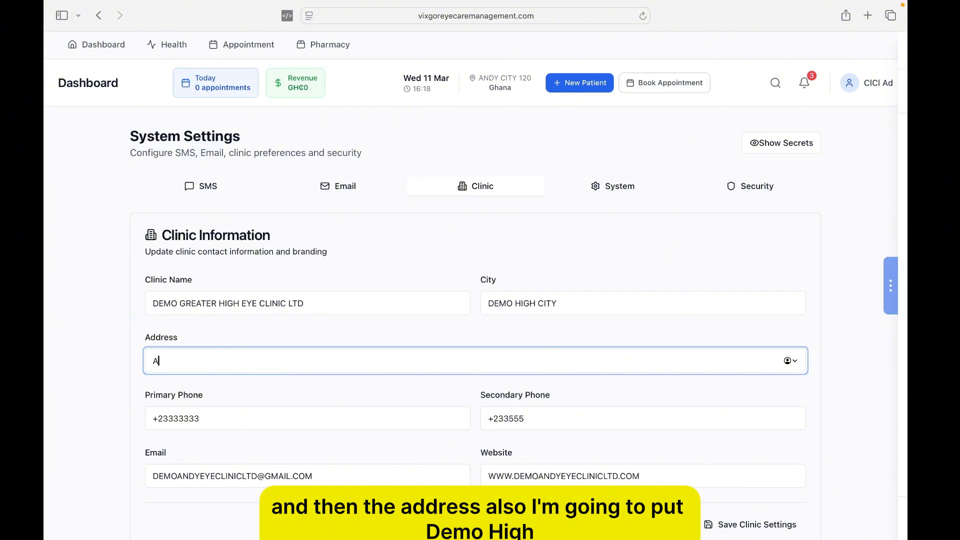
{"action": "key", "text": "BackSpace"}
{"action": "type", "text": "DEMO HIG"}
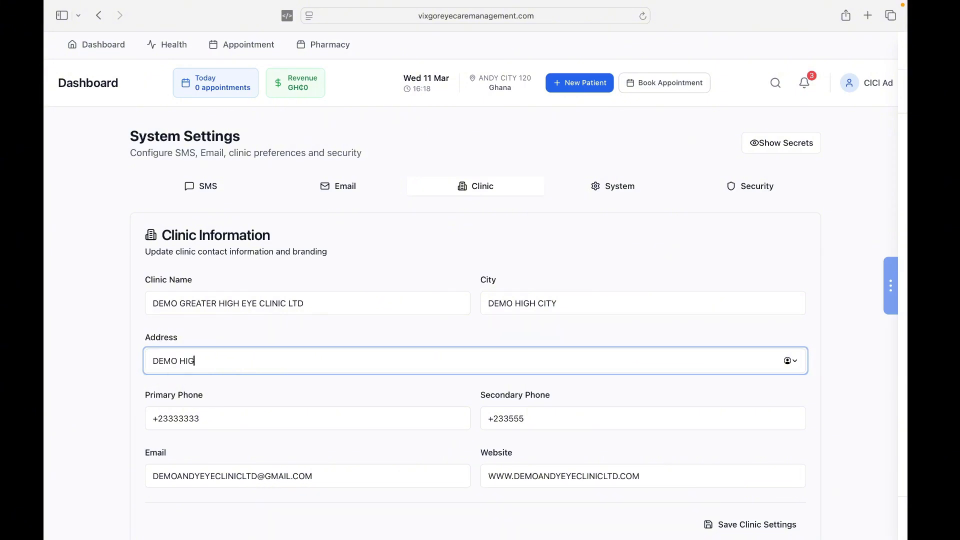
{"action": "type", "text": "H STREET"}
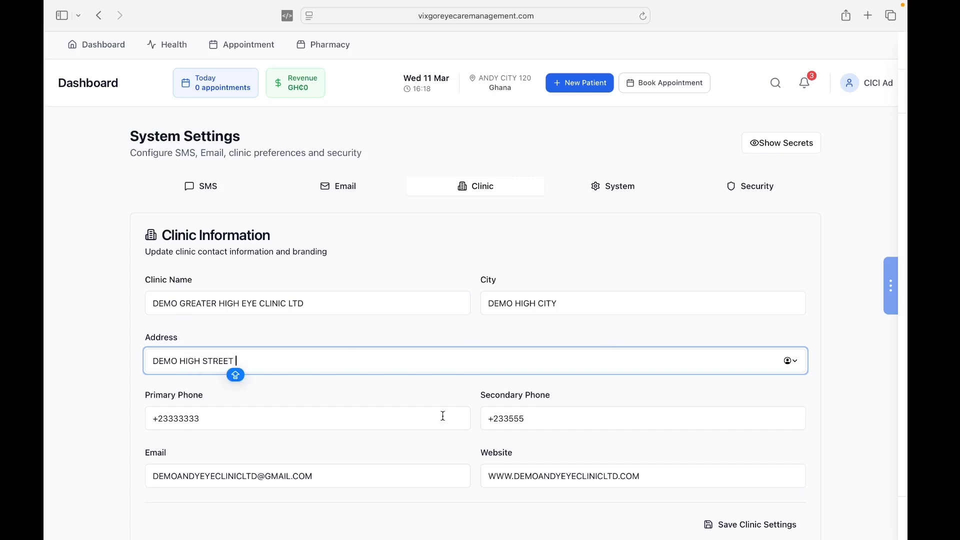
- Retype the clinic's primary and secondary phone numbers
{"action": "left_click", "coordinate": [244, 419]}
{"action": "key", "text": "BackSpace"}
{"action": "key", "text": "BackSpace"}
{"action": "key", "text": "BackSpace"}
{"action": "key", "text": "BackSpace"}
{"action": "key", "text": "BackSpace"}
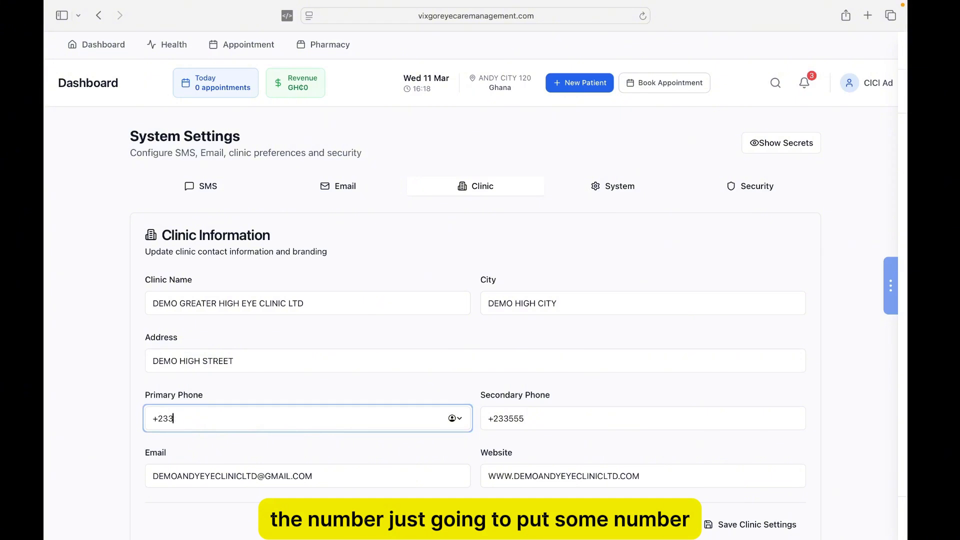
{"action": "key", "text": "BackSpace"}
{"action": "key", "text": "BackSpace"}
{"action": "key", "text": "BackSpace"}
{"action": "key", "text": "BackSpace"}
{"action": "type", "text": "+"}
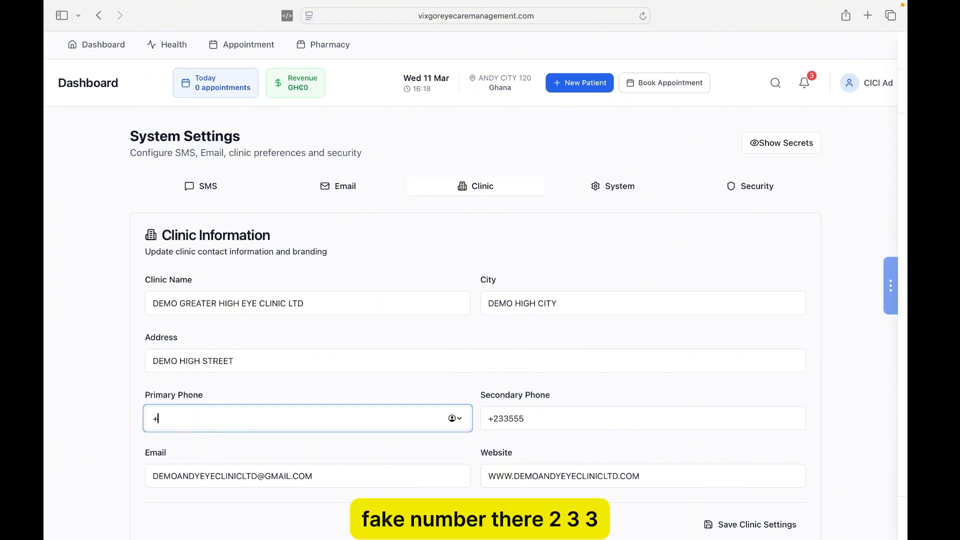
{"action": "type", "text": "233"}
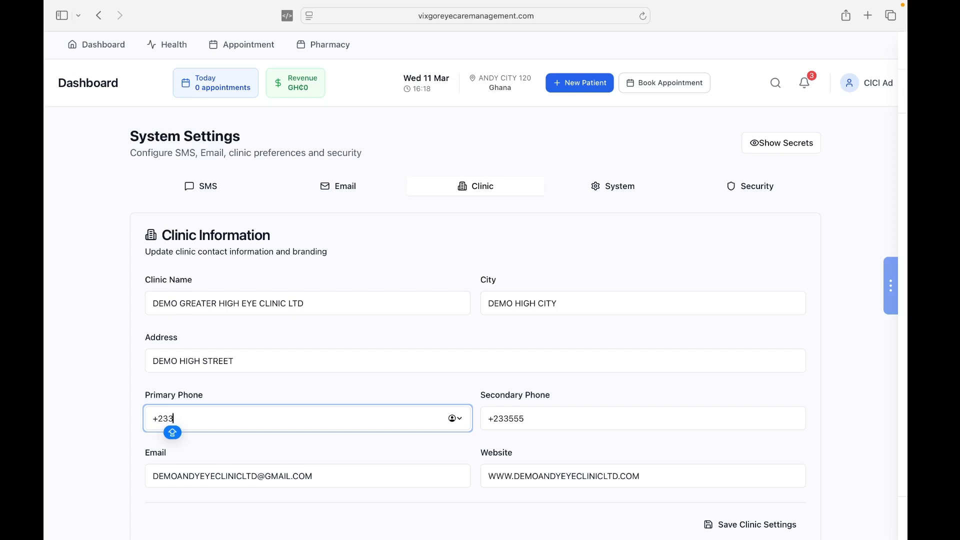
{"action": "type", "text": "444"}
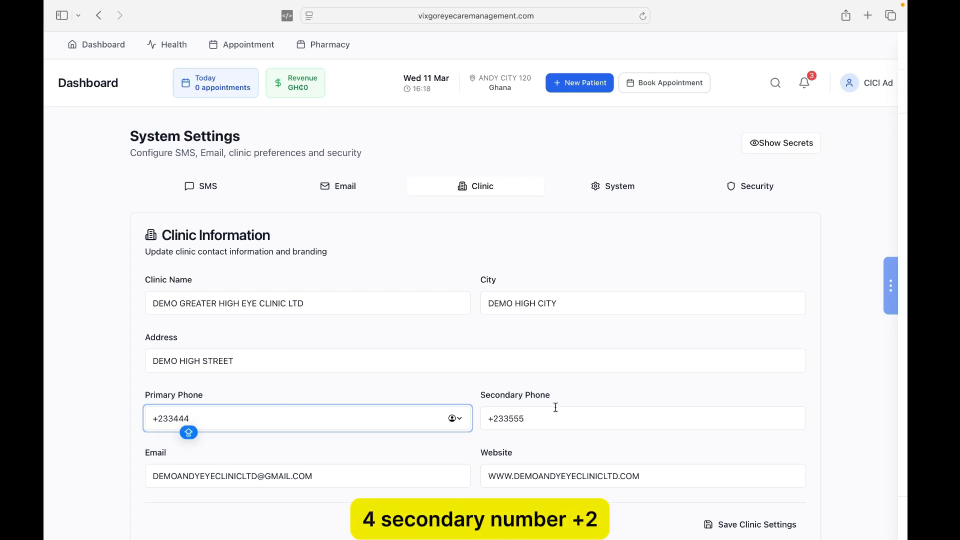
{"action": "left_click", "coordinate": [541, 417]}
{"action": "key", "text": "BackSpace"}
{"action": "key", "text": "BackSpace"}
{"action": "key", "text": "BackSpace"}
{"action": "key", "text": "BackSpace"}
{"action": "key", "text": "BackSpace"}
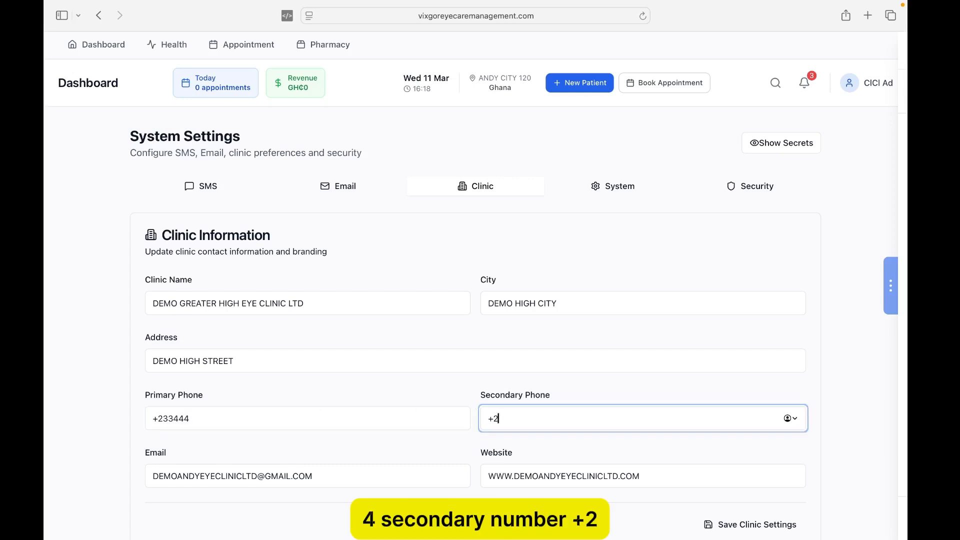
{"action": "key", "text": "BackSpace"}
{"action": "type", "text": "23355"}
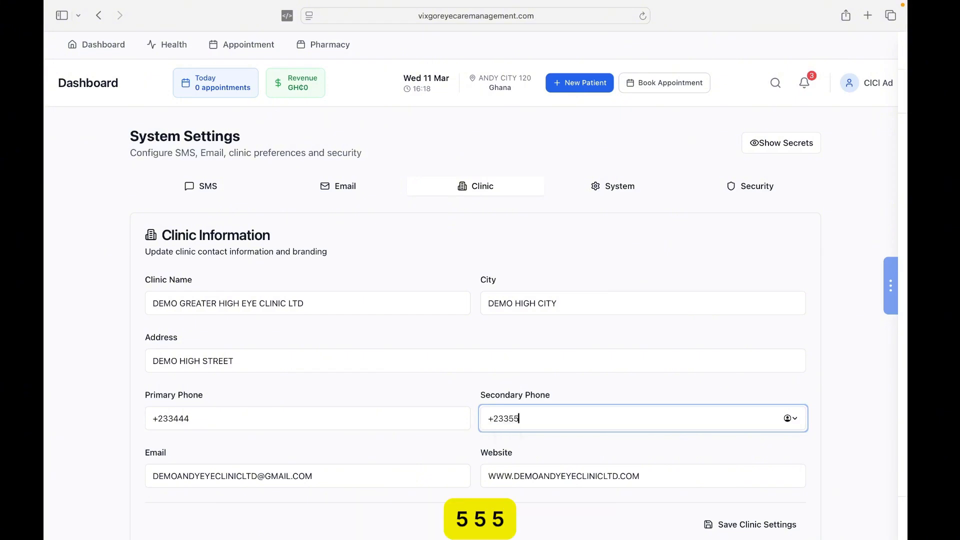
{"action": "type", "text": "5"}
- Replace the clinic Email with the new Gmail address
{"action": "left_click", "coordinate": [321, 472]}
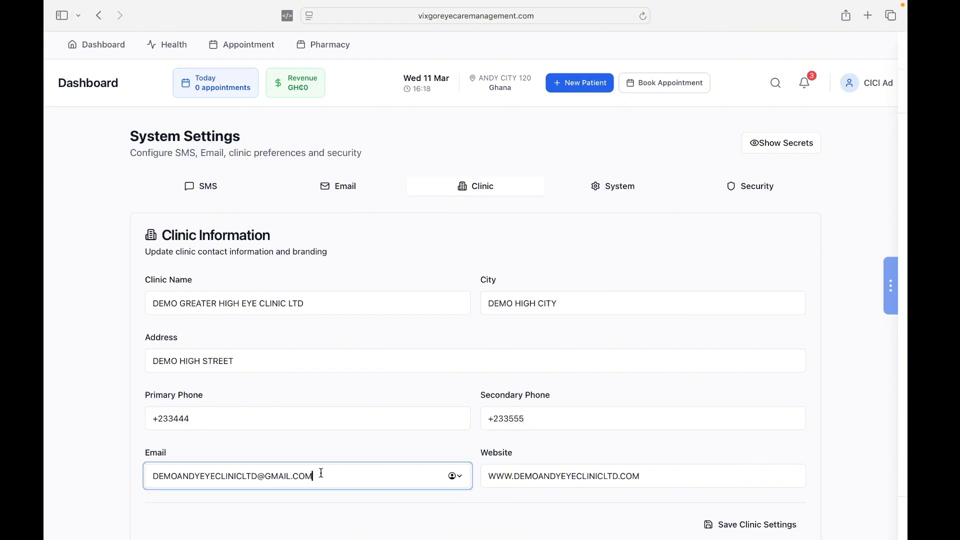
{"action": "key", "text": "BackSpace"}
{"action": "key", "text": "BackSpace"}
{"action": "key", "text": "BackSpace"}
{"action": "key", "text": "BackSpace"}
{"action": "key", "text": "BackSpace"}
{"action": "key", "text": "BackSpace"}
{"action": "key", "text": "BackSpace"}
{"action": "key", "text": "BackSpace"}
{"action": "key", "text": "BackSpace"}
{"action": "key", "text": "BackSpace"}
{"action": "key", "text": "BackSpace"}
{"action": "key", "text": "BackSpace"}
{"action": "key", "text": "BackSpace"}
{"action": "key", "text": "BackSpace"}
{"action": "key", "text": "BackSpace"}
{"action": "key", "text": "BackSpace"}
{"action": "key", "text": "BackSpace"}
{"action": "key", "text": "BackSpace"}
{"action": "key", "text": "BackSpace"}
{"action": "key", "text": "BackSpace"}
{"action": "key", "text": "BackSpace"}
{"action": "key", "text": "BackSpace"}
{"action": "key", "text": "BackSpace"}
{"action": "key", "text": "BackSpace"}
{"action": "key", "text": "BackSpace"}
{"action": "key", "text": "BackSpace"}
{"action": "key", "text": "BackSpace"}
{"action": "key", "text": "BackSpace"}
{"action": "key", "text": "BackSpace"}
{"action": "key", "text": "BackSpace"}
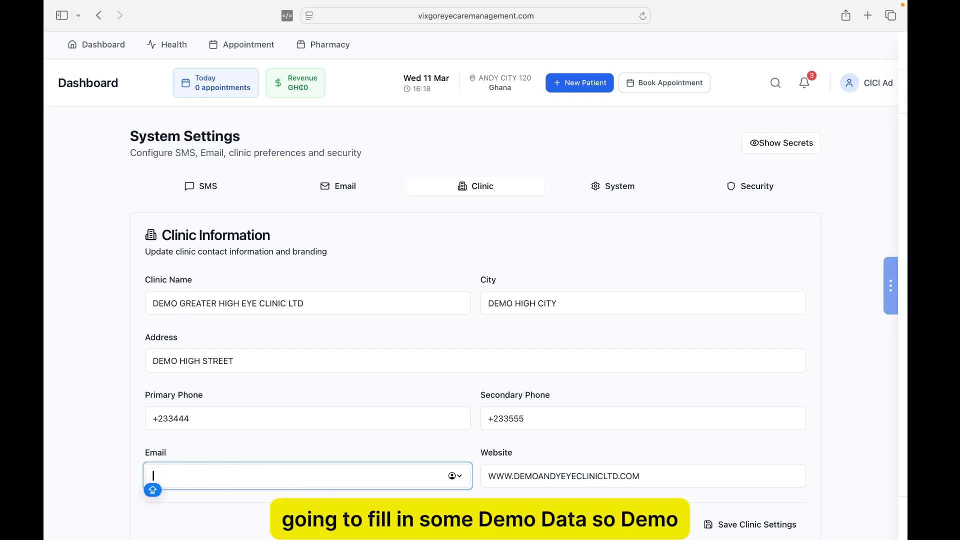
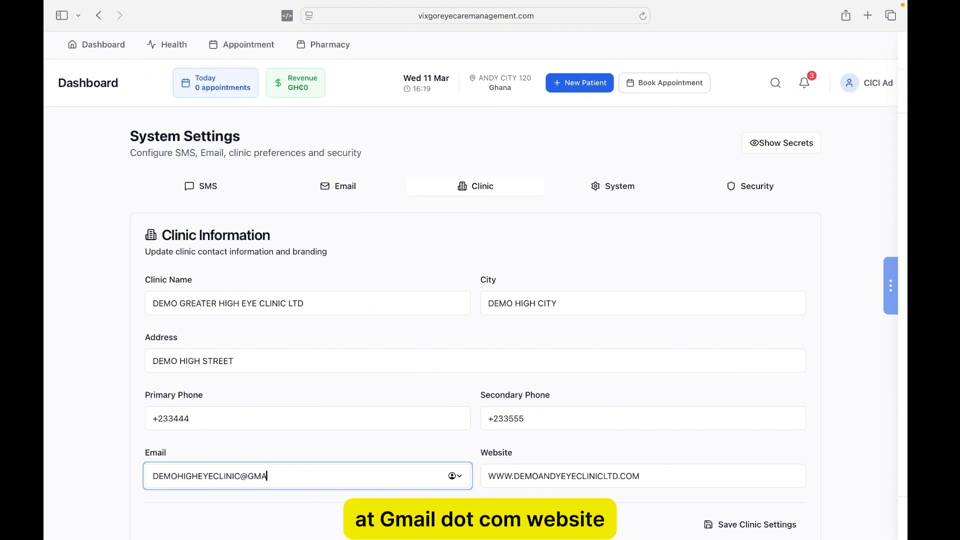
{"action": "left_click", "coordinate": [669, 473]}
{"action": "key", "text": "BackSpace"}
{"action": "key", "text": "BackSpace"}
{"action": "key", "text": "BackSpace"}
{"action": "key", "text": "BackSpace"}
{"action": "key", "text": "BackSpace"}
{"action": "key", "text": "BackSpace"}
{"action": "key", "text": "BackSpace"}
{"action": "key", "text": "BackSpace"}
{"action": "key", "text": "BackSpace"}
{"action": "key", "text": "BackSpace"}
{"action": "key", "text": "BackSpace"}
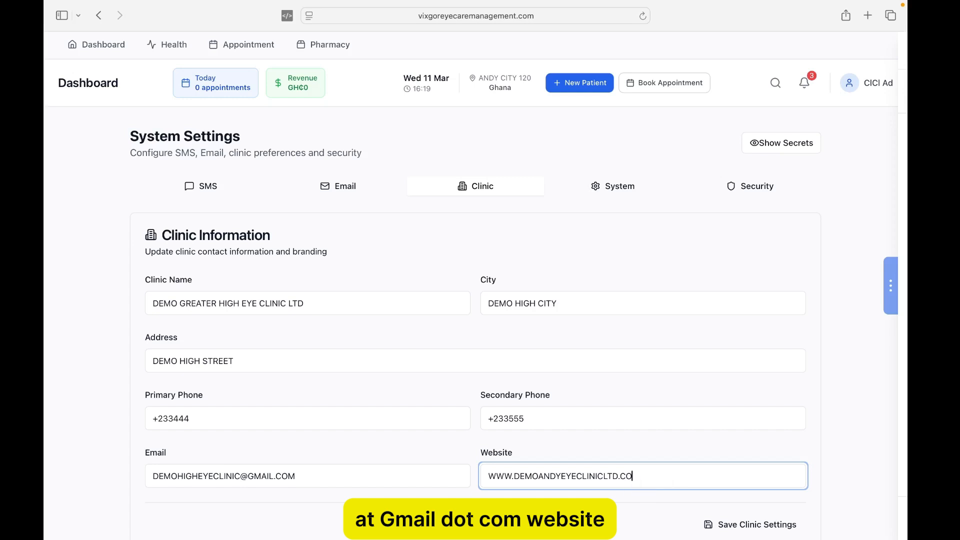
{"action": "key", "text": "BackSpace"}
{"action": "key", "text": "BackSpace"}
{"action": "key", "text": "BackSpace"}
{"action": "key", "text": "BackSpace"}
{"action": "key", "text": "BackSpace"}
{"action": "key", "text": "BackSpace"}
{"action": "key", "text": "BackSpace"}
{"action": "key", "text": "BackSpace"}
{"action": "key", "text": "BackSpace"}
{"action": "key", "text": "BackSpace"}
{"action": "key", "text": "BackSpace"}
{"action": "key", "text": "BackSpace"}
{"action": "key", "text": "BackSpace"}
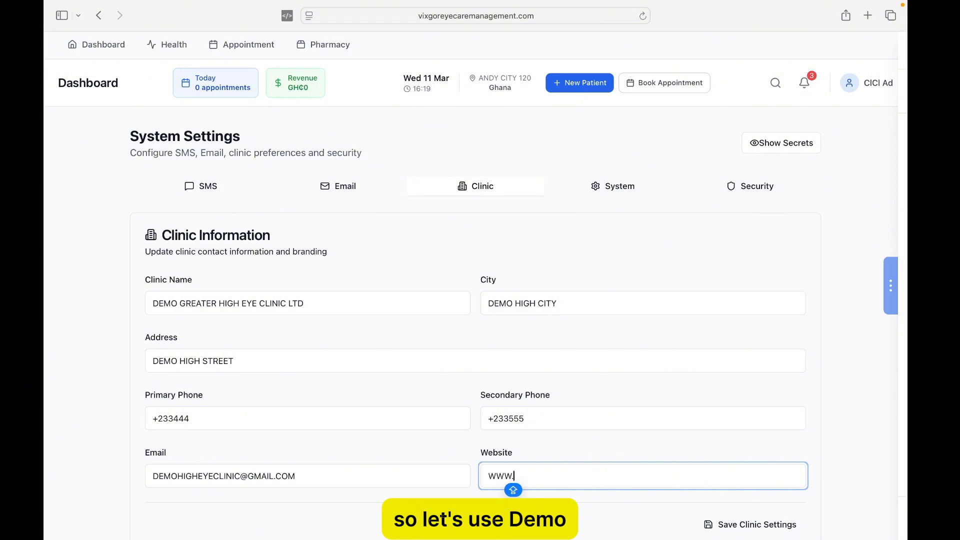
{"action": "type", "text": "DEMO"}
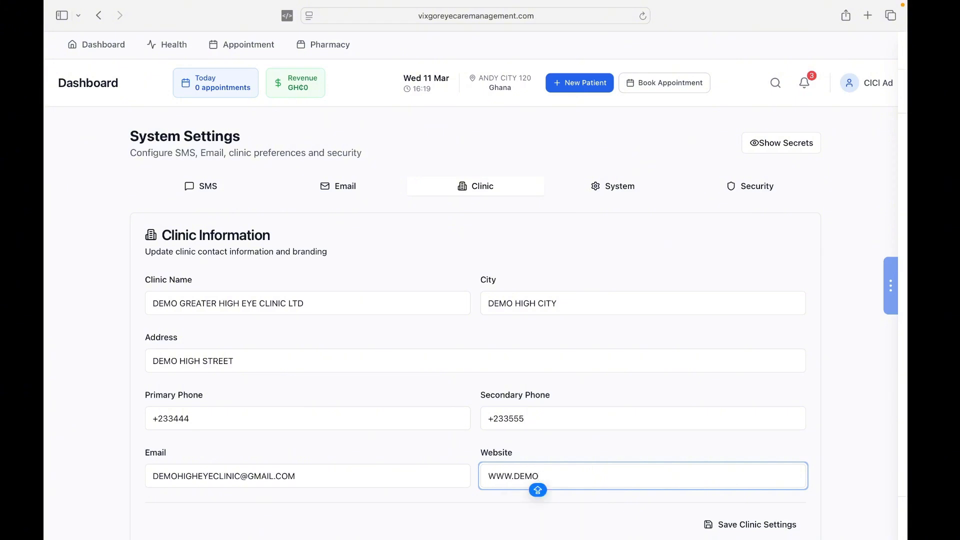
{"action": "type", "text": "HIGH"}
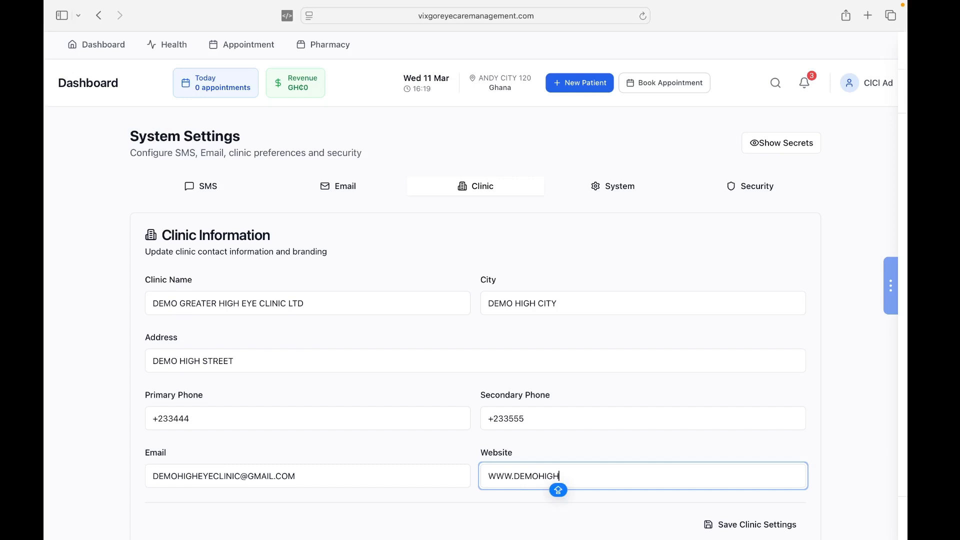
{"action": "type", "text": "EYECL"}
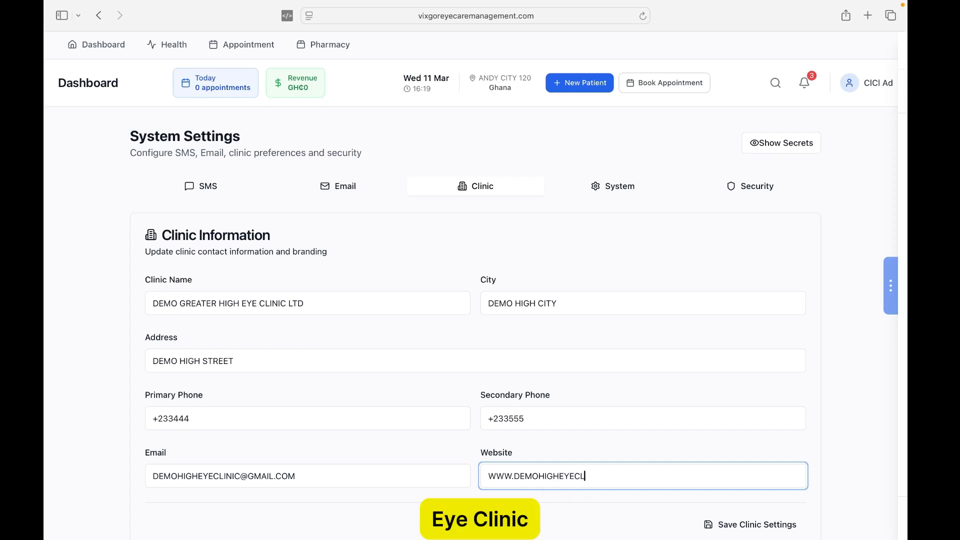
{"action": "type", "text": "INIC"}
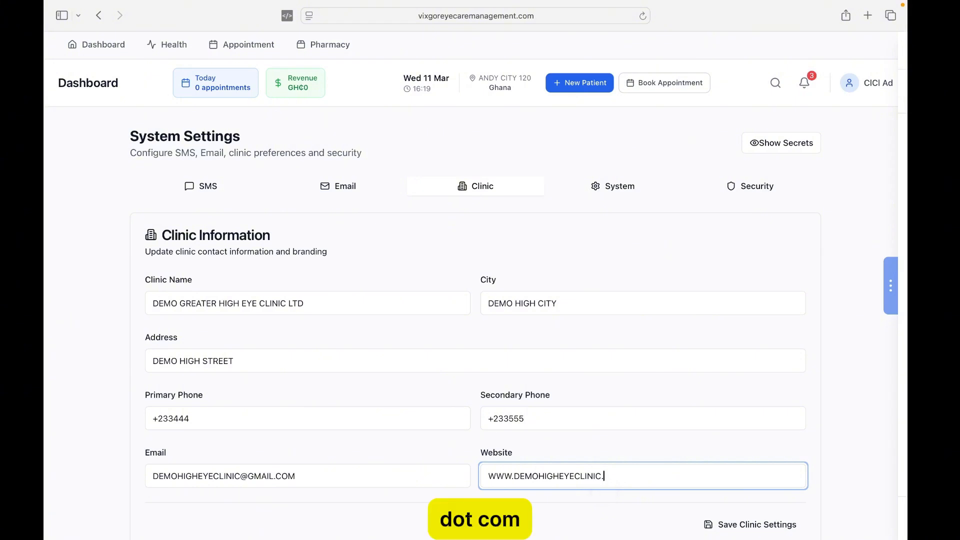
{"action": "type", "text": ".COM"}
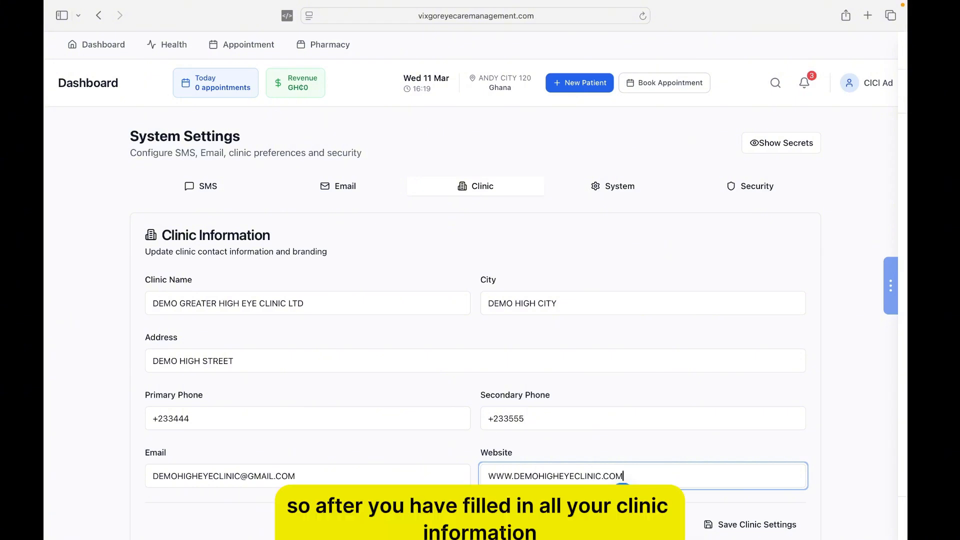
{"action": "scroll", "coordinate": [605, 418], "scroll_direction": "down", "scroll_amount": 2}
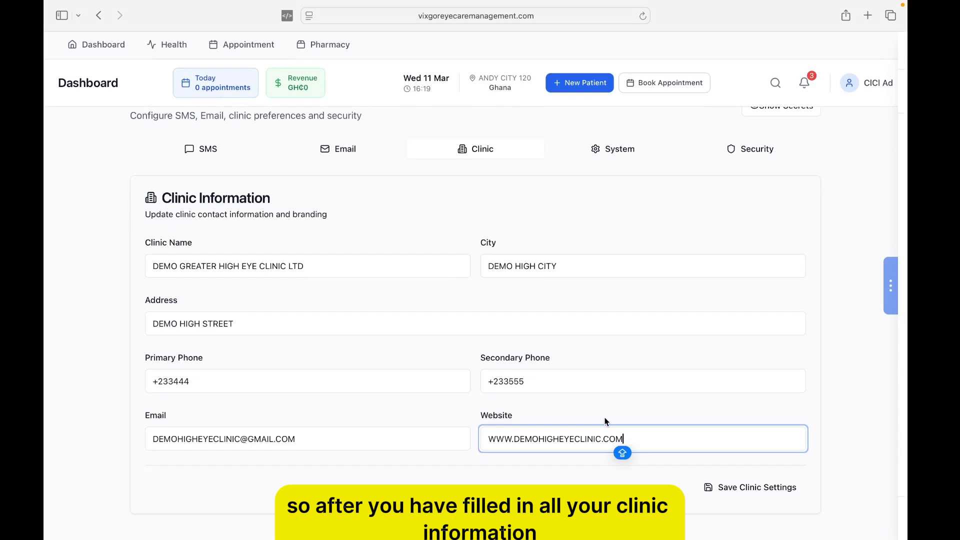
{"action": "left_click", "coordinate": [729, 490]}
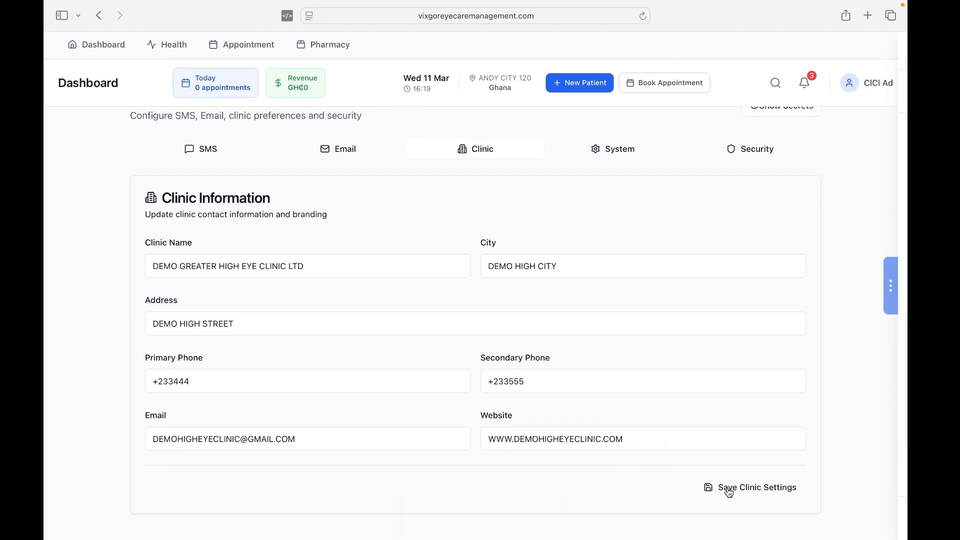
- Save the clinic settings again and reload so the dashboard shows the new name and address
{"action": "left_click", "coordinate": [728, 489]}
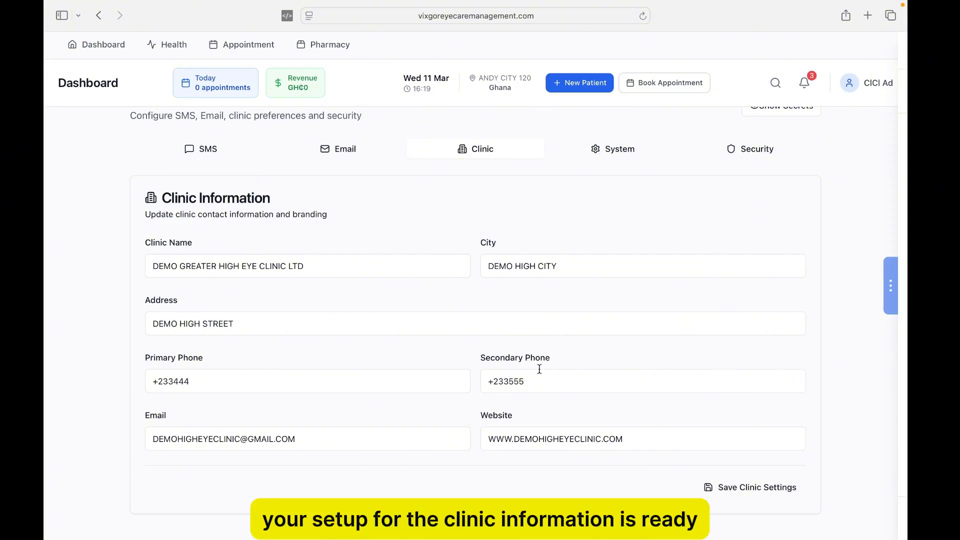
{"action": "scroll", "coordinate": [539, 369], "scroll_direction": "up", "scroll_amount": 2}
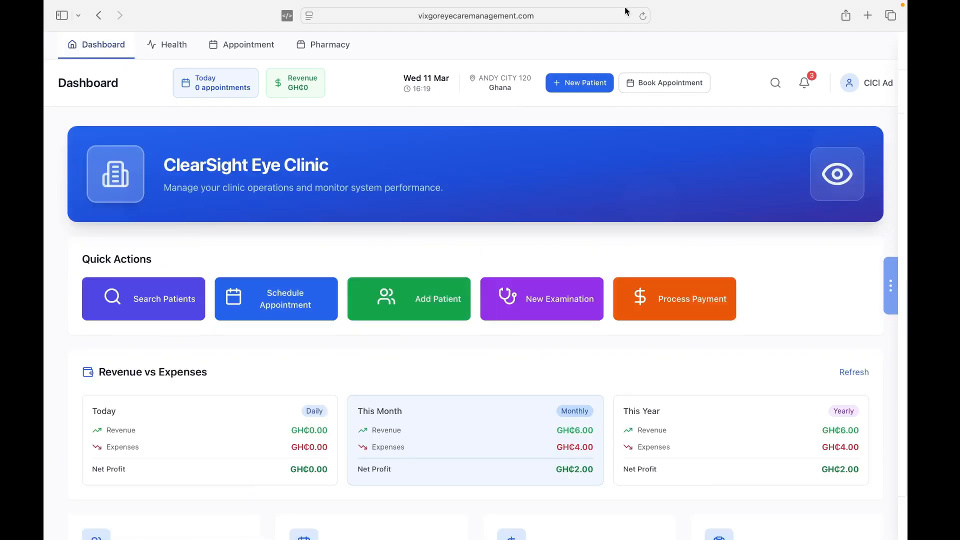
{"action": "left_click", "coordinate": [644, 16]}
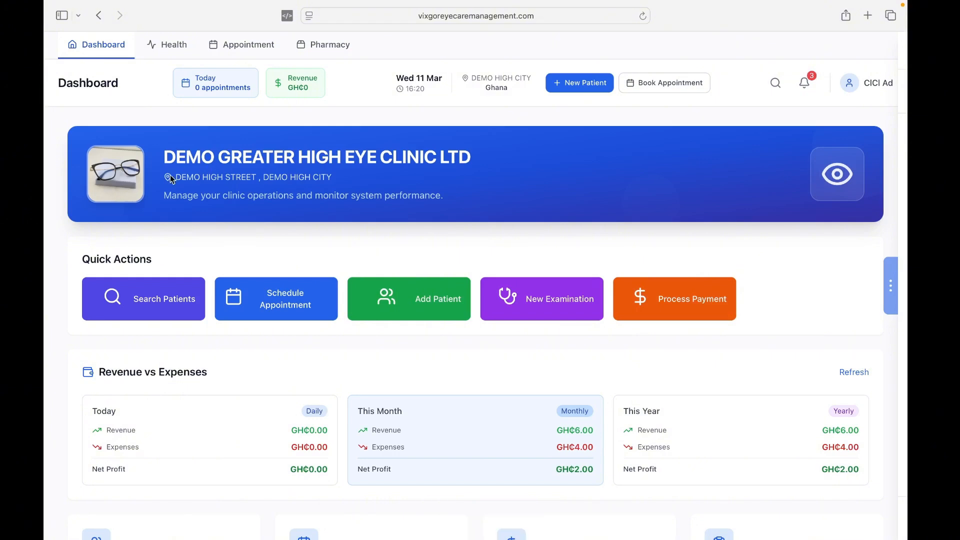
{"action": "mouse_move", "coordinate": [119, 175]}
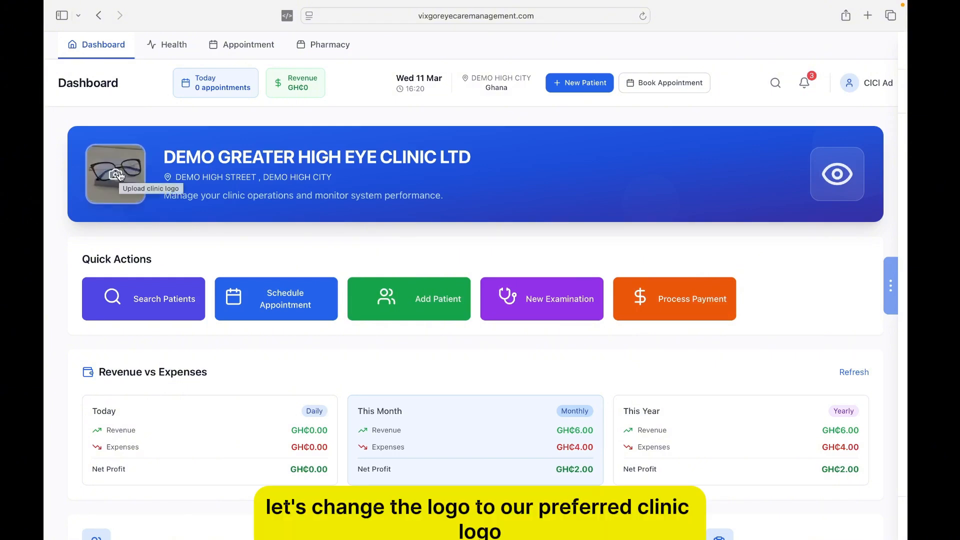
- Upload IMG_4363 2.jpeg from Recents as the new clinic logo
{"action": "left_click", "coordinate": [119, 175]}
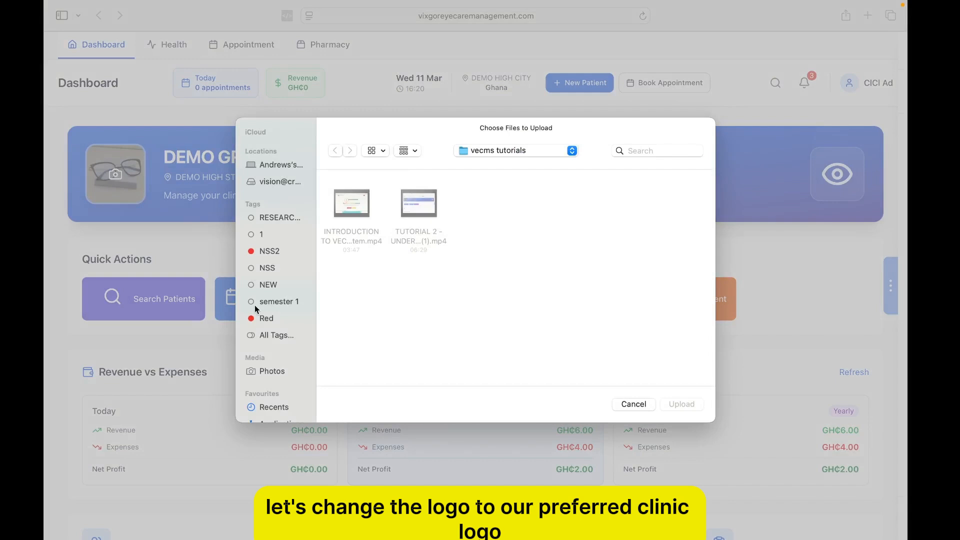
{"action": "scroll", "coordinate": [270, 329], "scroll_direction": "down", "scroll_amount": 5}
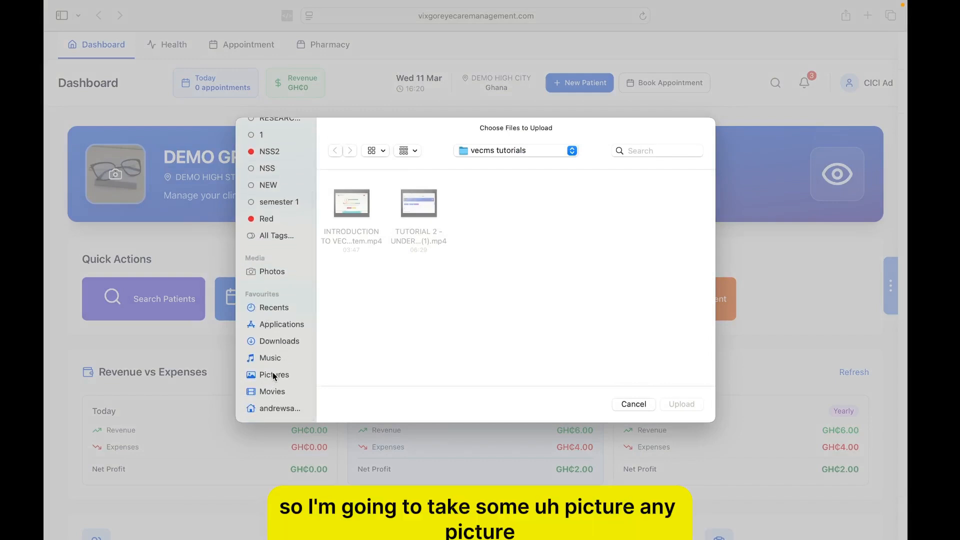
{"action": "left_click", "coordinate": [274, 307]}
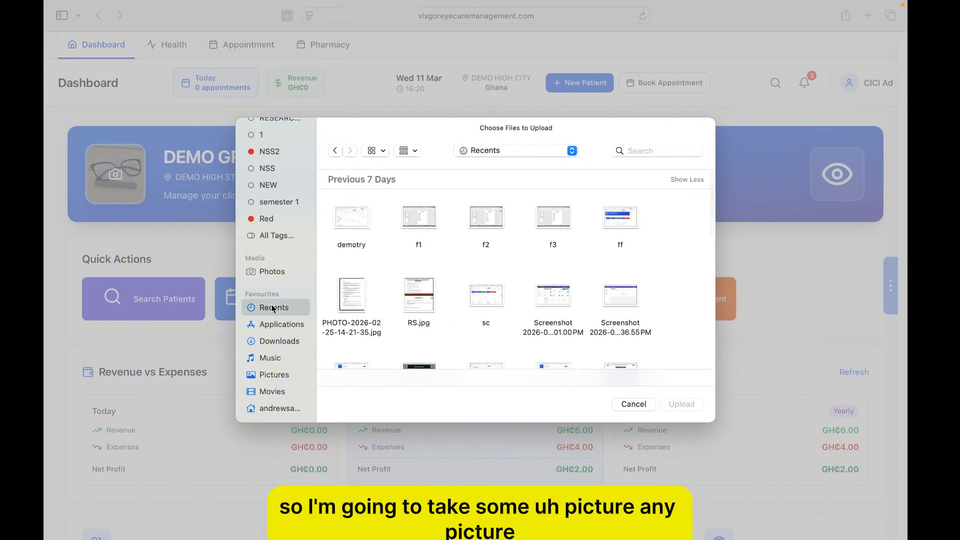
{"action": "scroll", "coordinate": [470, 369], "scroll_direction": "down", "scroll_amount": 5}
{"action": "scroll", "coordinate": [470, 369], "scroll_direction": "down", "scroll_amount": 10}
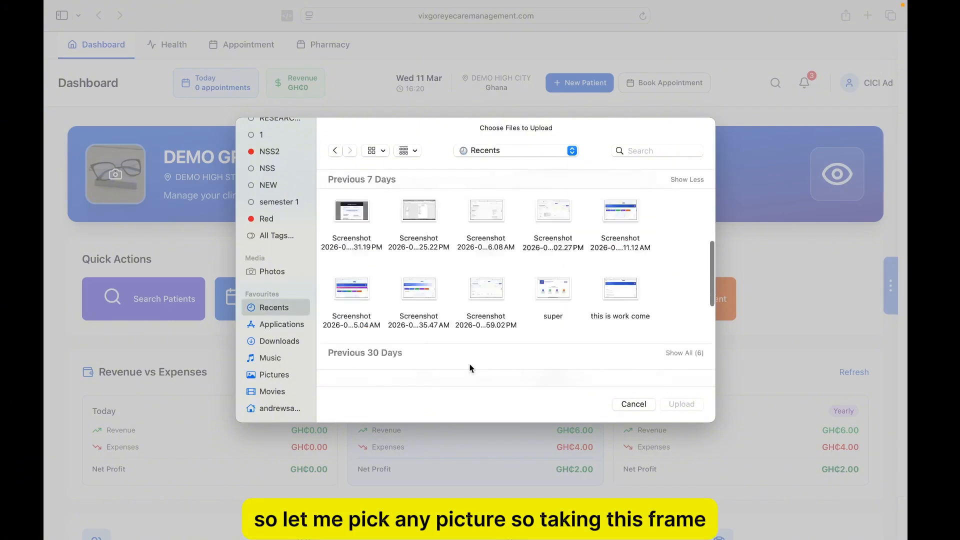
{"action": "scroll", "coordinate": [470, 368], "scroll_direction": "up", "scroll_amount": 5}
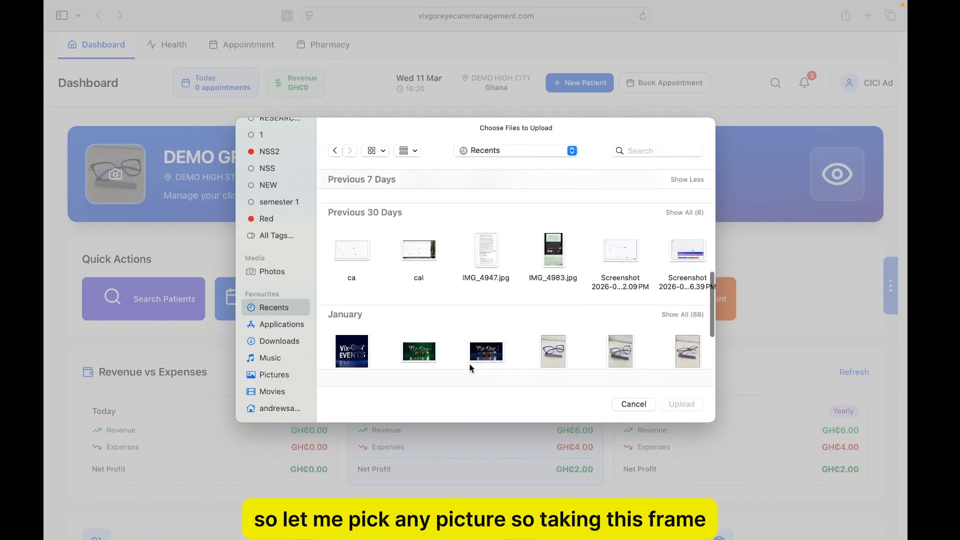
{"action": "left_click", "coordinate": [691, 347]}
{"action": "left_click", "coordinate": [676, 403]}
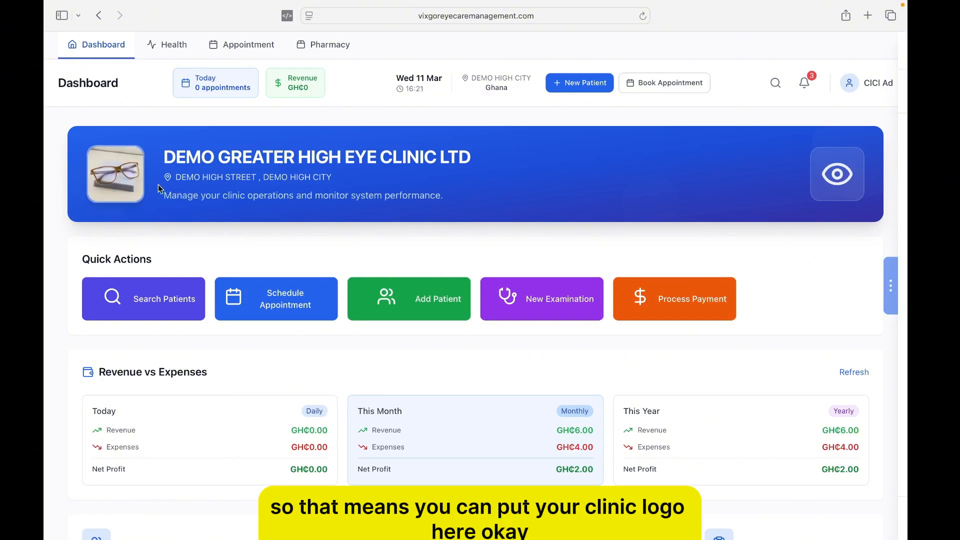
- Scroll the dashboard to check the new clinic name, address and glasses logo
{"action": "scroll", "coordinate": [249, 208], "scroll_direction": "down", "scroll_amount": 2}
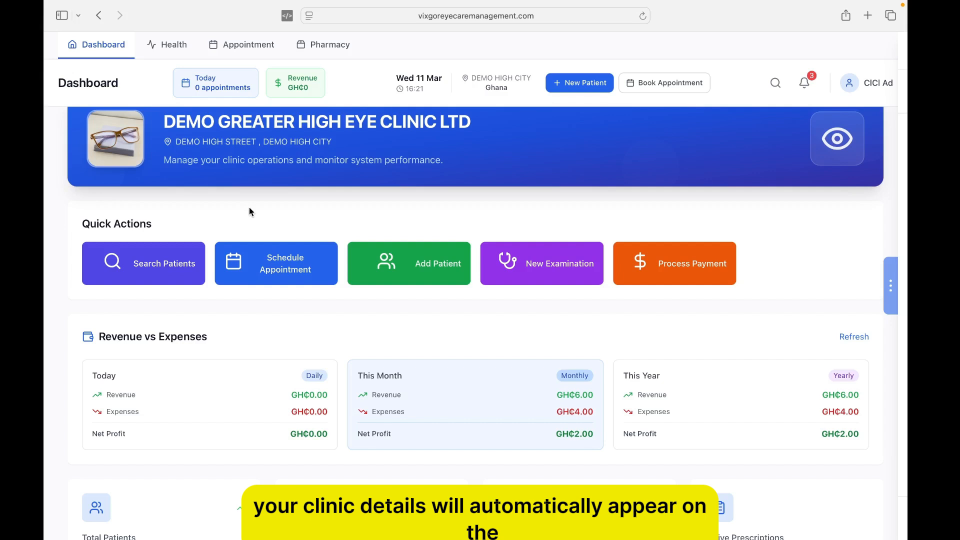
{"action": "scroll", "coordinate": [250, 208], "scroll_direction": "down", "scroll_amount": 1}
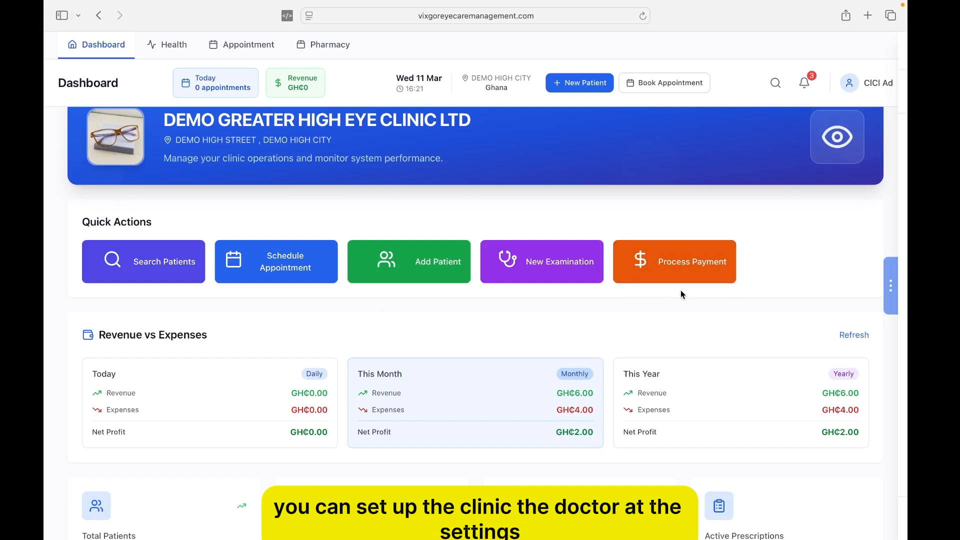
- Open Users under Administration in Settings to list the 13 system users
{"action": "mouse_move", "coordinate": [896, 240]}
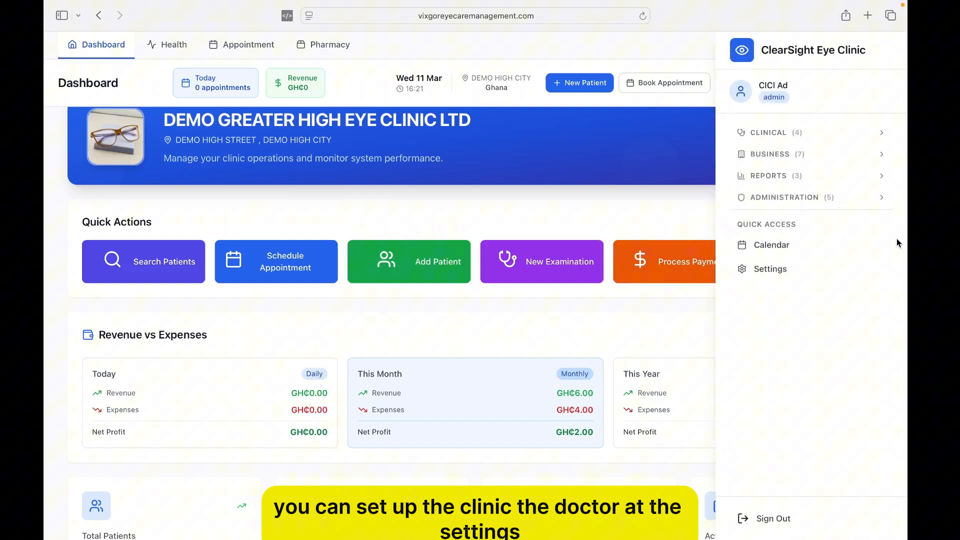
{"action": "left_click", "coordinate": [788, 270]}
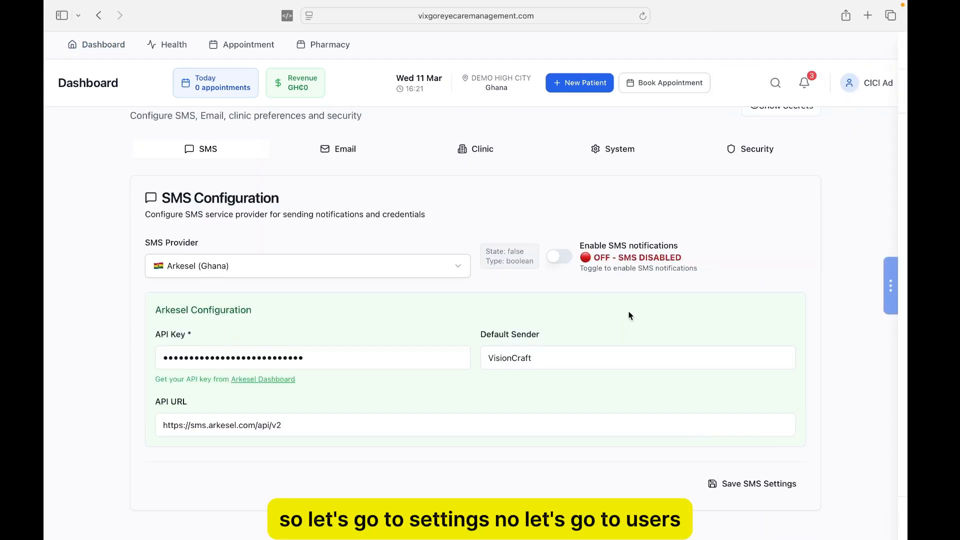
{"action": "mouse_move", "coordinate": [891, 285]}
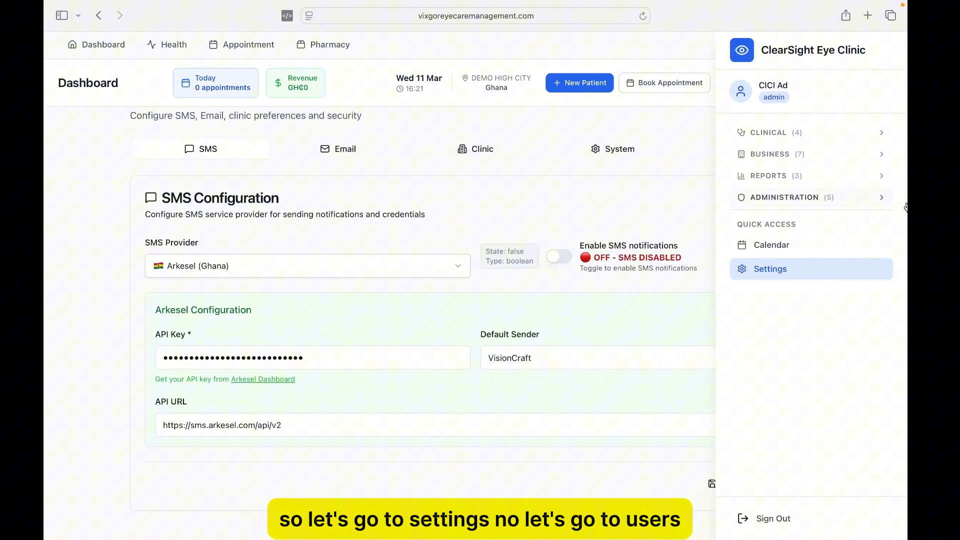
{"action": "left_click", "coordinate": [826, 196]}
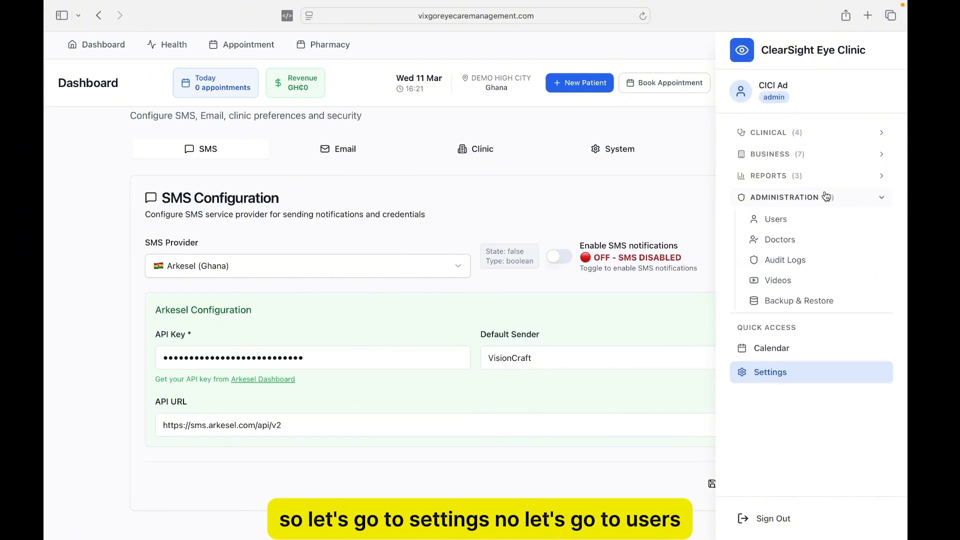
{"action": "left_click", "coordinate": [783, 219]}
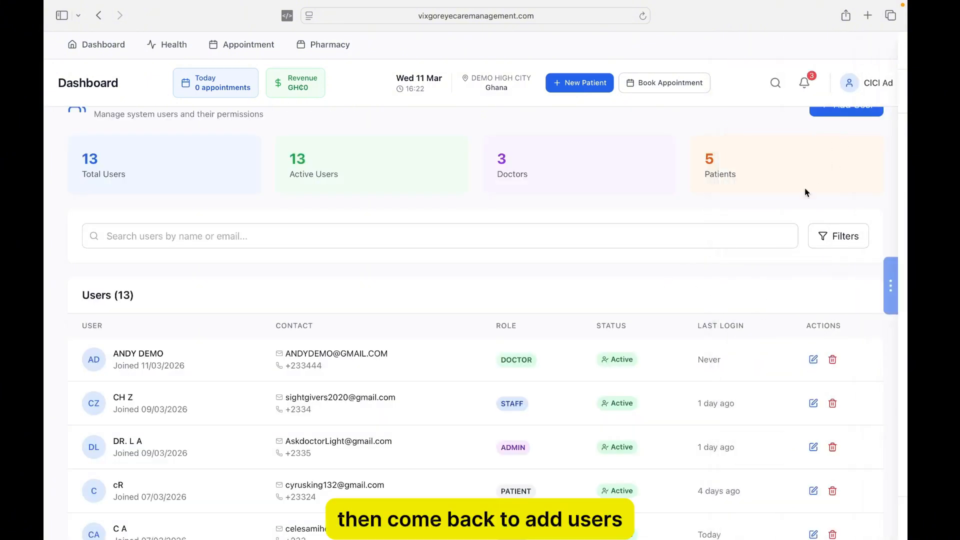
- Start a new user account with the Doctor role
{"action": "left_click", "coordinate": [856, 142]}
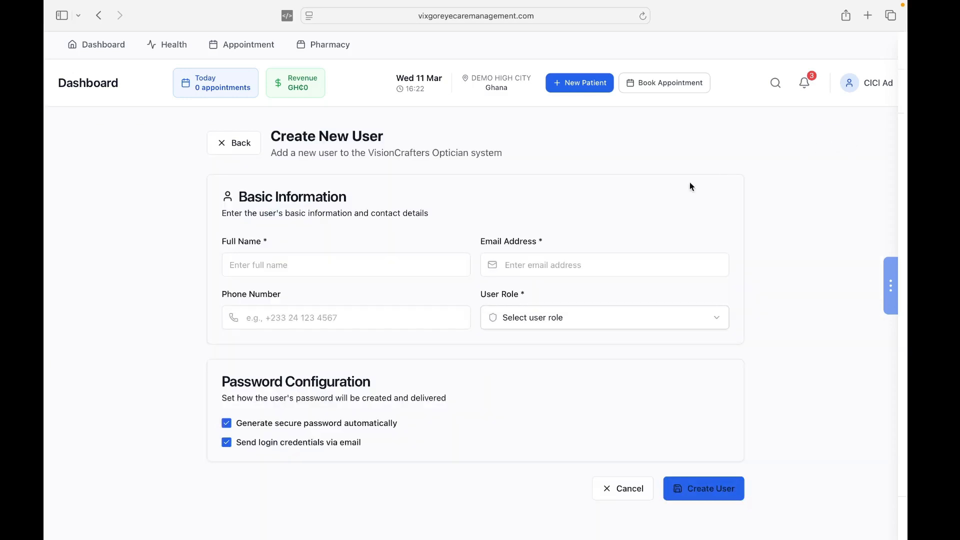
{"action": "left_click", "coordinate": [525, 317]}
{"action": "left_click", "coordinate": [530, 372]}
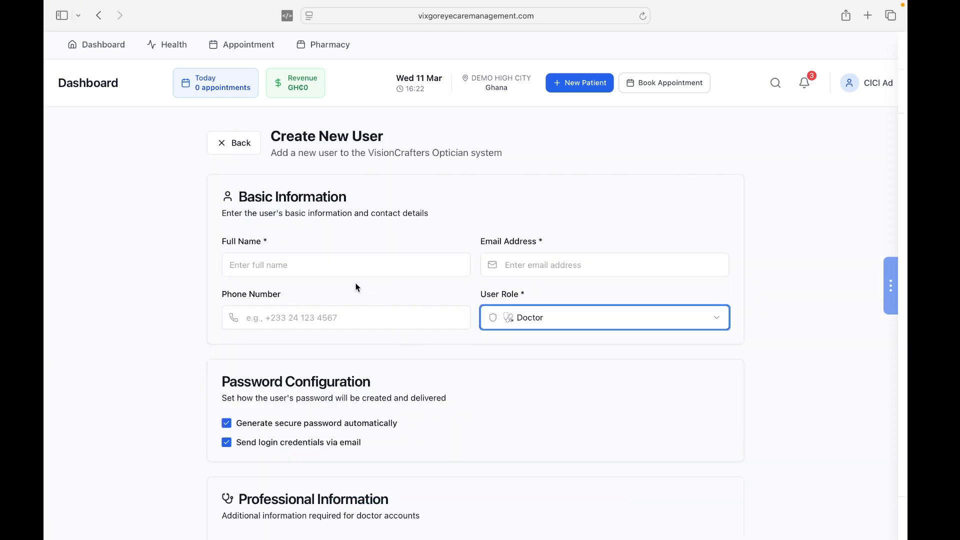
- Review the doctor's name, email and phone fields, professional information and permissions
{"action": "left_click", "coordinate": [333, 267]}
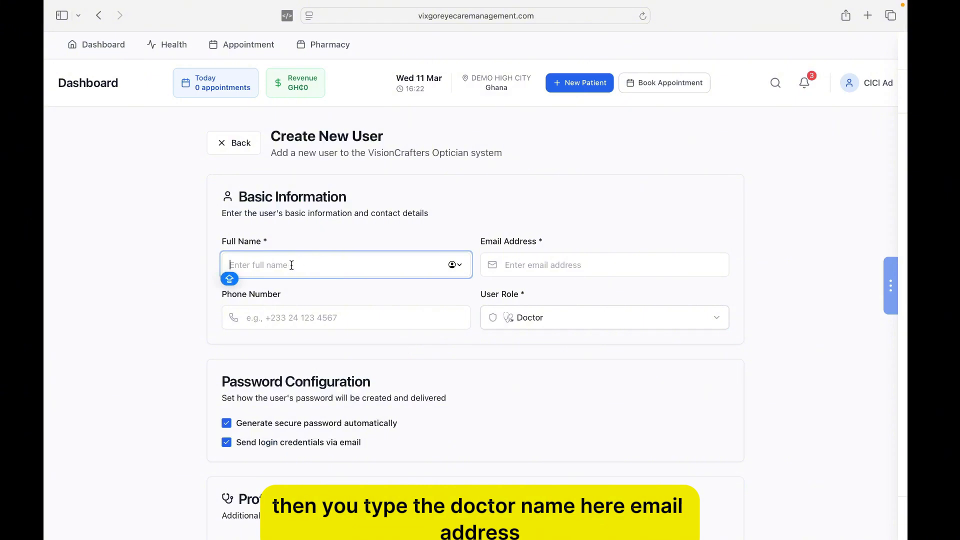
{"action": "left_click", "coordinate": [510, 275]}
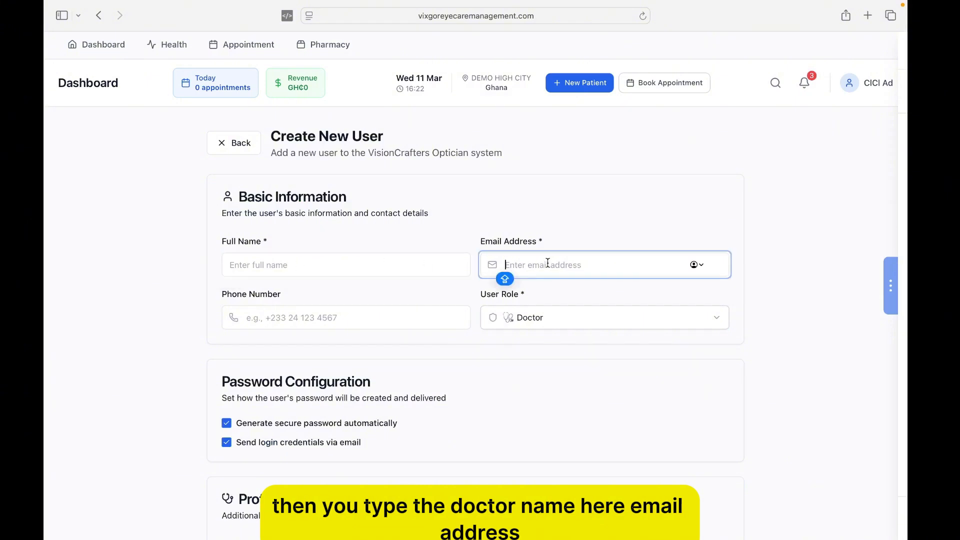
{"action": "left_click", "coordinate": [306, 323]}
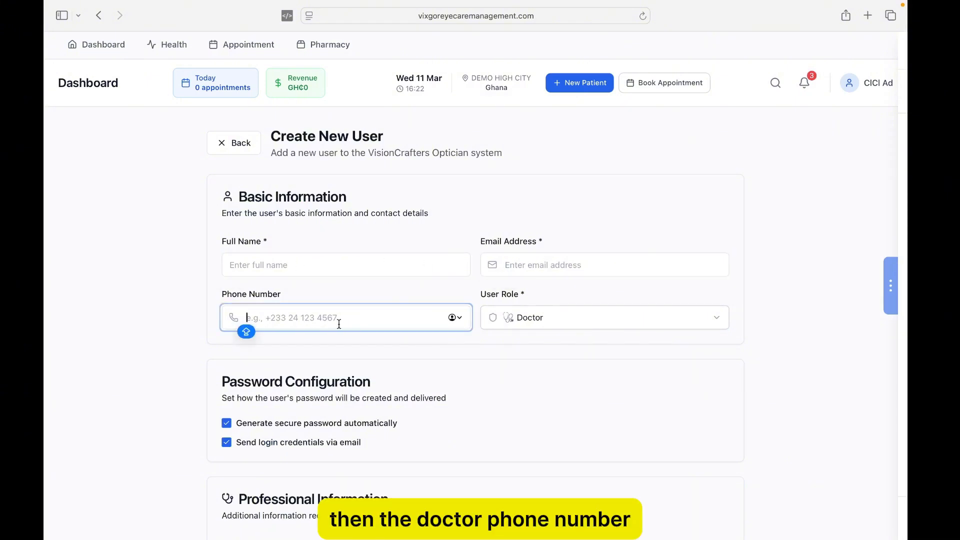
{"action": "scroll", "coordinate": [339, 280], "scroll_direction": "down", "scroll_amount": 5}
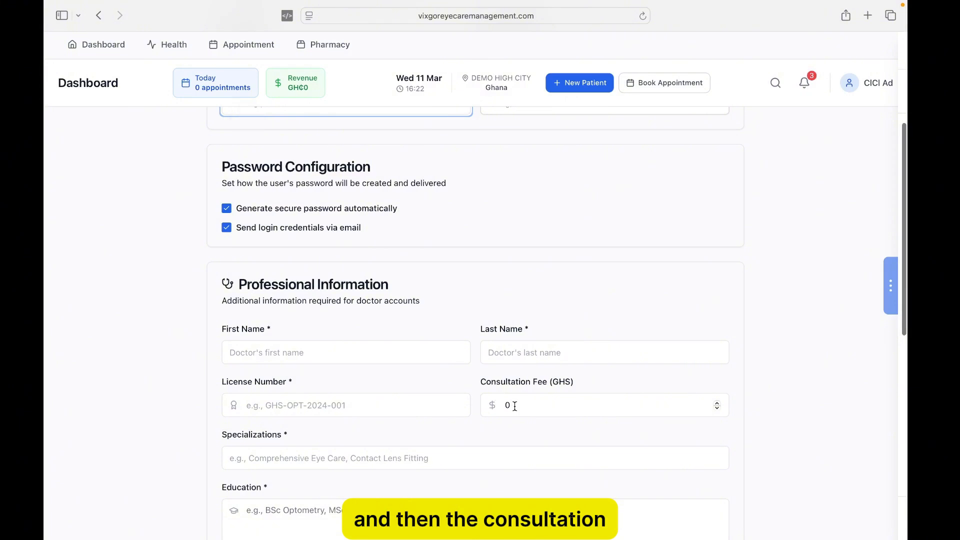
{"action": "scroll", "coordinate": [514, 406], "scroll_direction": "down", "scroll_amount": 2}
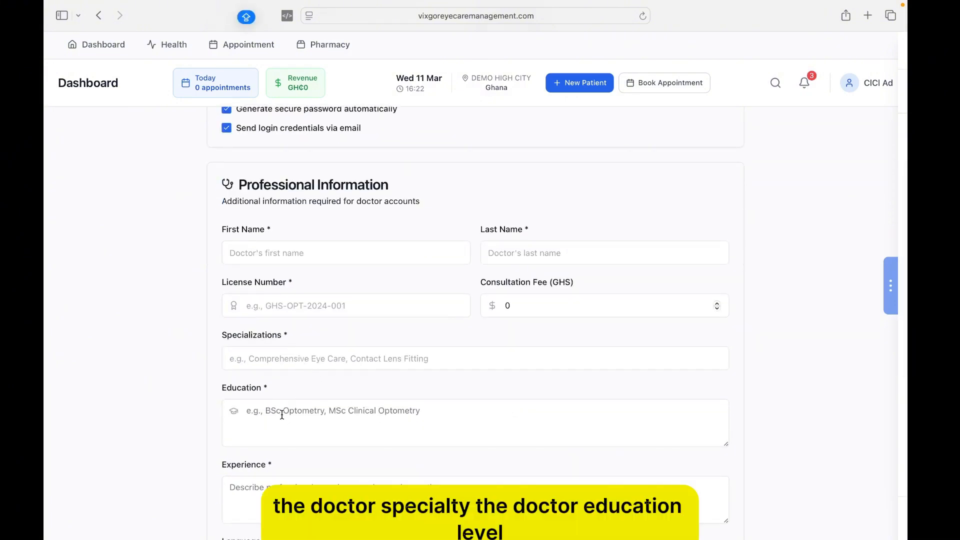
{"action": "scroll", "coordinate": [282, 415], "scroll_direction": "down", "scroll_amount": 1}
{"action": "scroll", "coordinate": [268, 383], "scroll_direction": "down", "scroll_amount": 3}
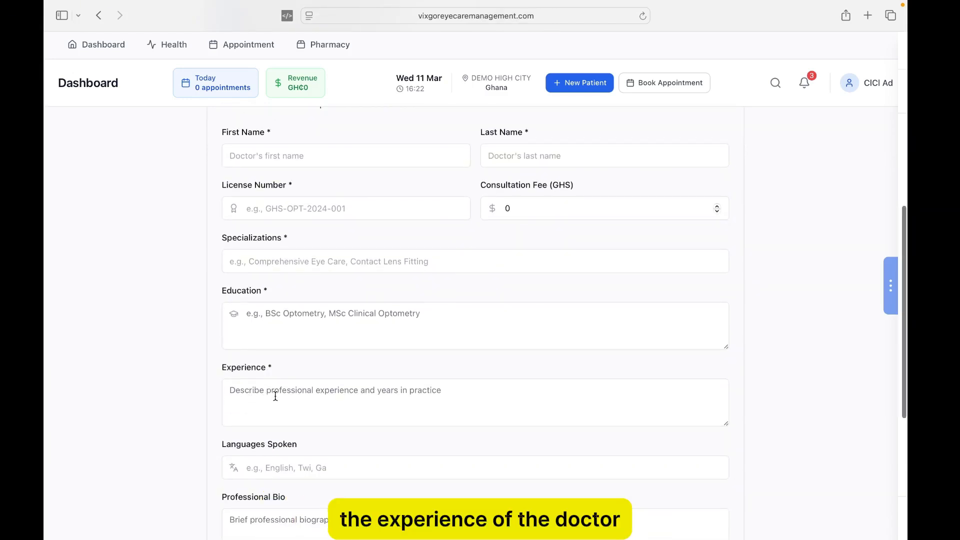
{"action": "scroll", "coordinate": [274, 395], "scroll_direction": "down", "scroll_amount": 2}
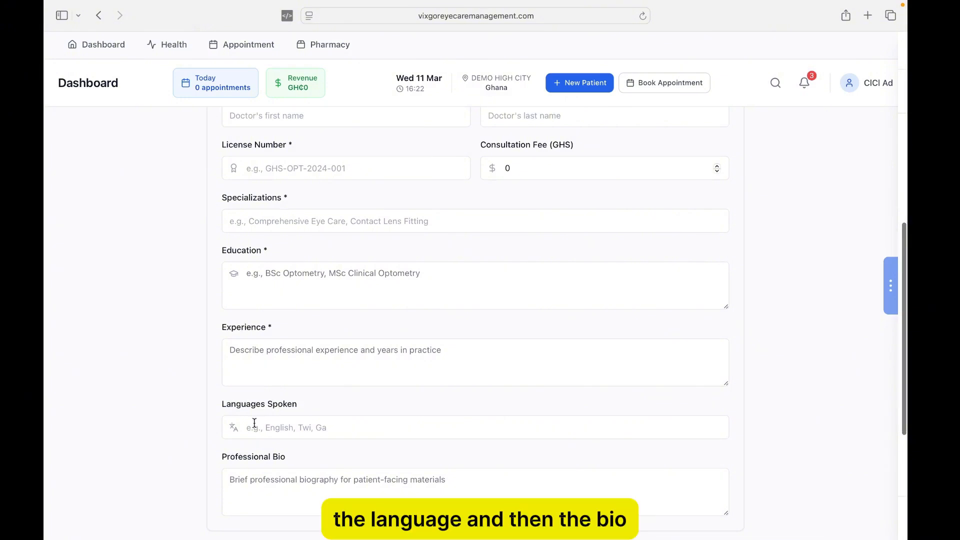
{"action": "scroll", "coordinate": [253, 424], "scroll_direction": "down", "scroll_amount": 2}
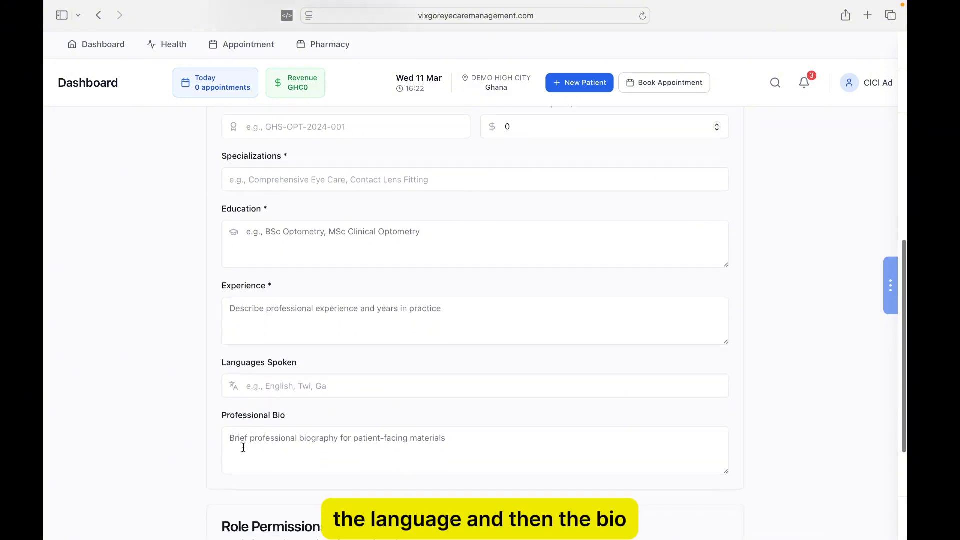
{"action": "scroll", "coordinate": [244, 448], "scroll_direction": "down", "scroll_amount": 10}
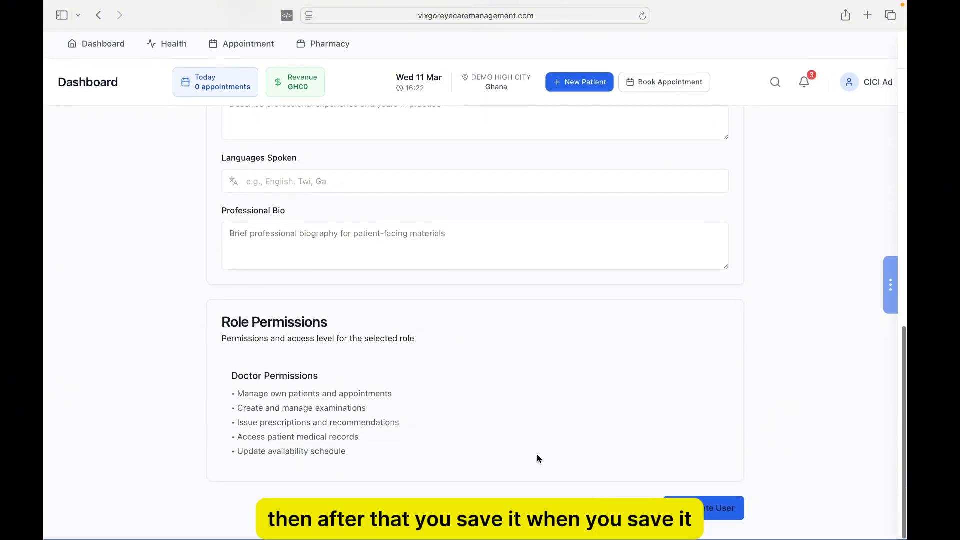
{"action": "left_click", "coordinate": [720, 507]}
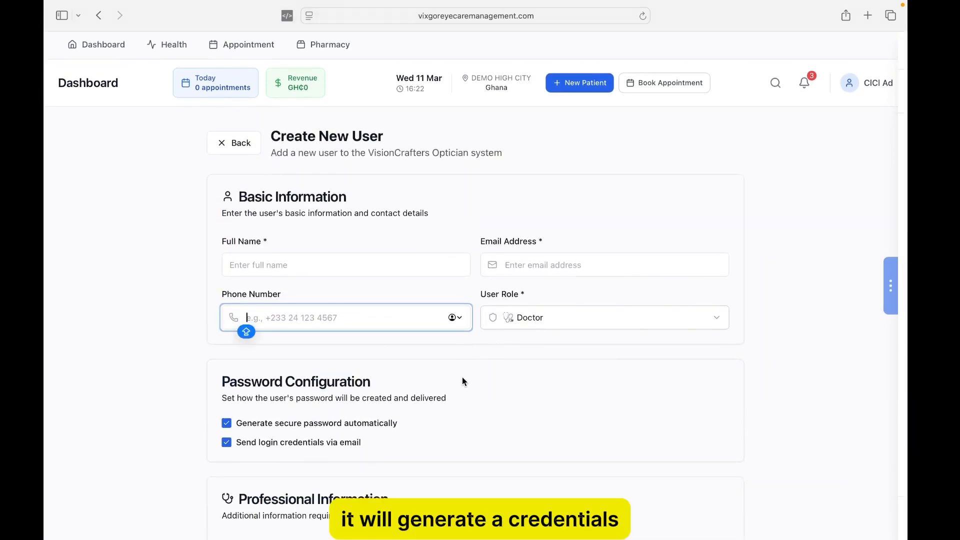
{"action": "scroll", "coordinate": [472, 382], "scroll_direction": "down", "scroll_amount": 1}
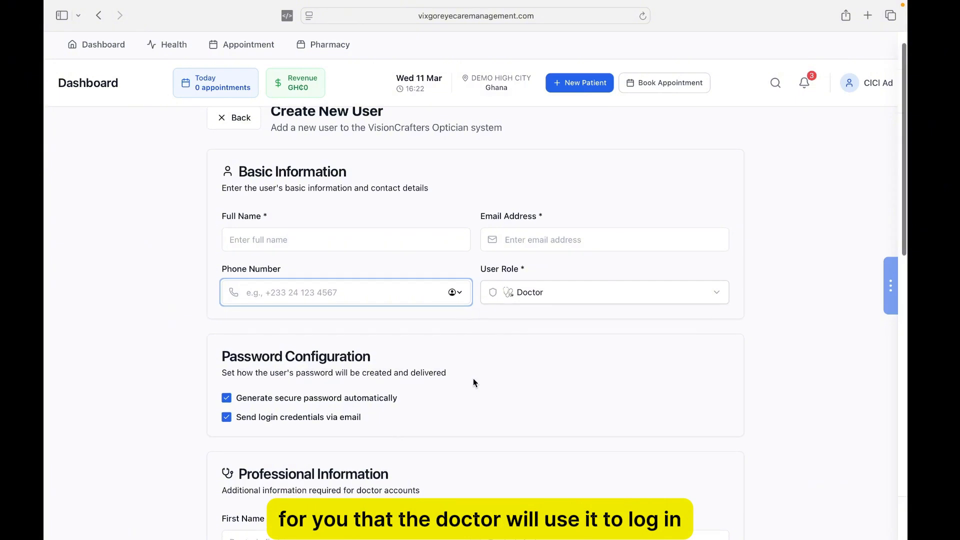
{"action": "scroll", "coordinate": [473, 379], "scroll_direction": "down", "scroll_amount": 2}
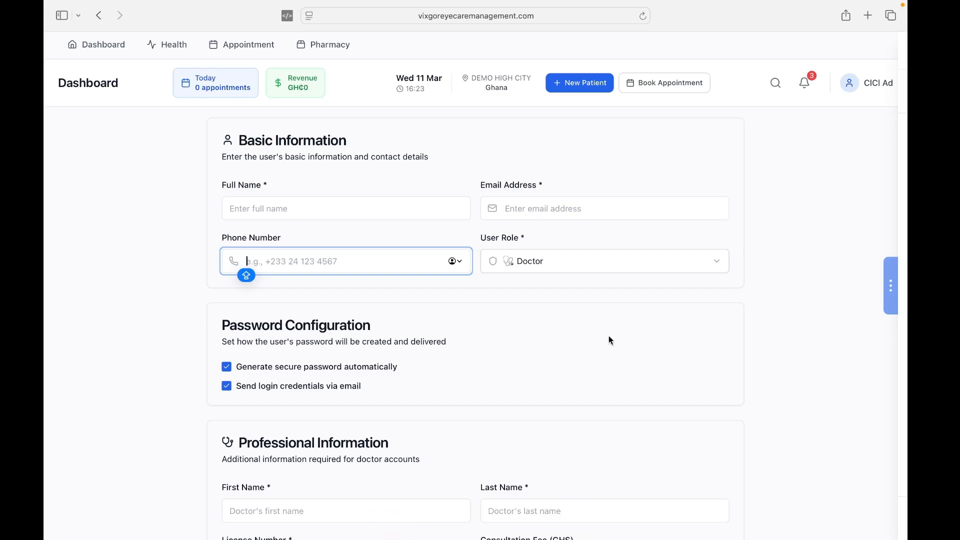
- Return to the users list and begin a new user with the Staff Member role
{"action": "mouse_move", "coordinate": [904, 212]}
{"action": "left_click", "coordinate": [808, 220]}
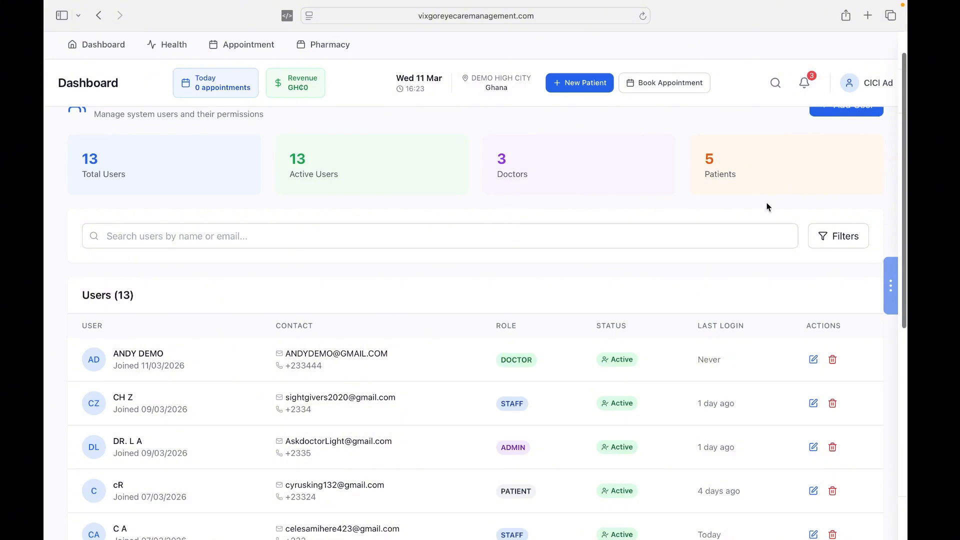
{"action": "scroll", "coordinate": [818, 175], "scroll_direction": "up", "scroll_amount": 1}
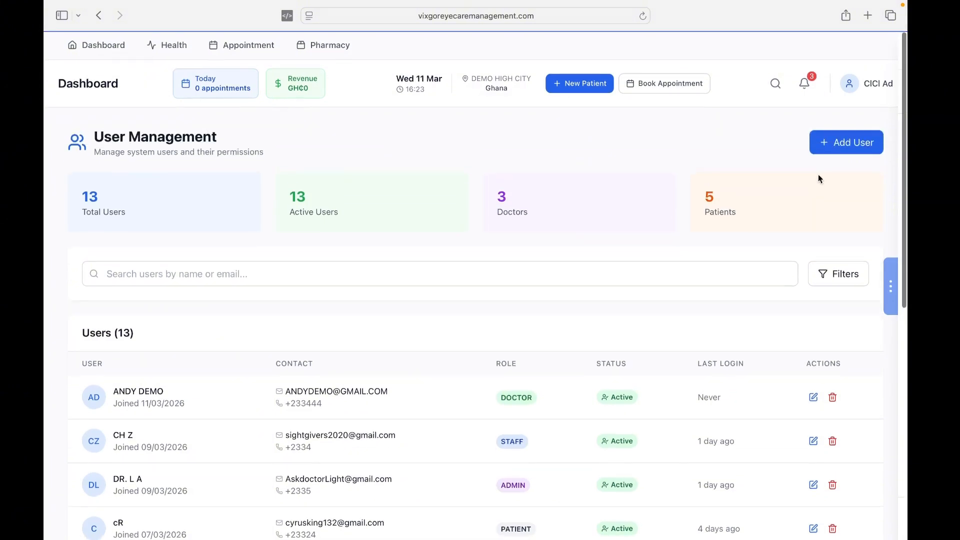
{"action": "left_click", "coordinate": [850, 142]}
{"action": "left_click", "coordinate": [583, 318]}
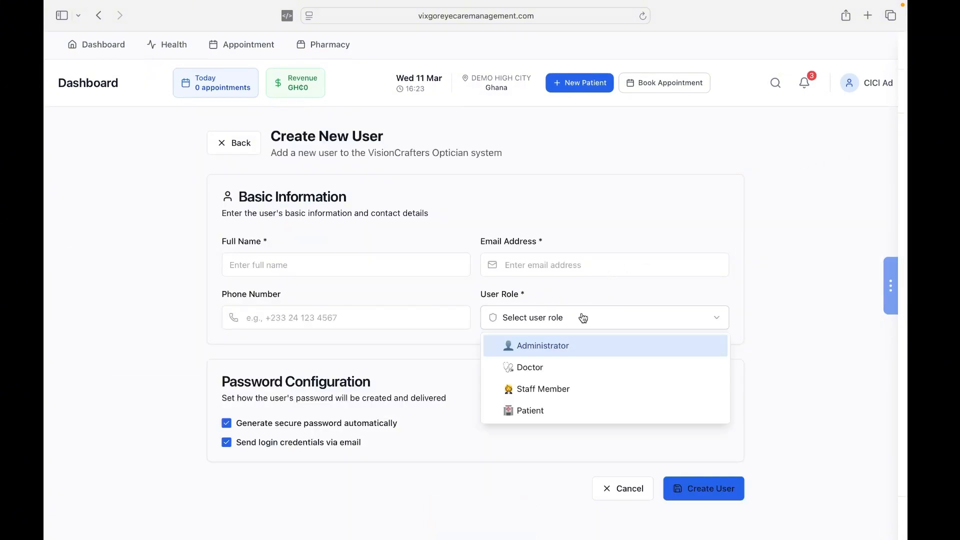
{"action": "left_click", "coordinate": [540, 392]}
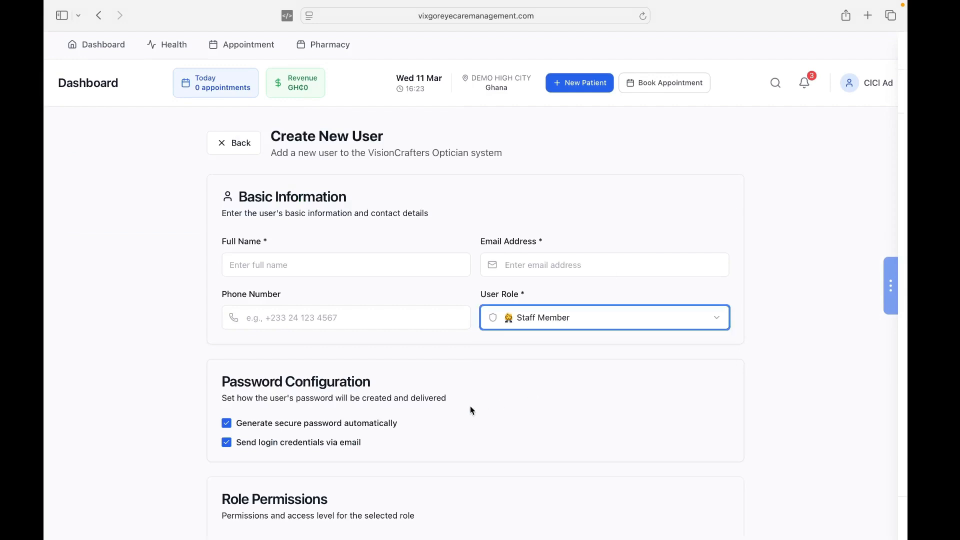
- Go through the secretary's full name, email and phone fields and review the staff permissions
{"action": "left_click", "coordinate": [294, 268]}
{"action": "left_click", "coordinate": [528, 270]}
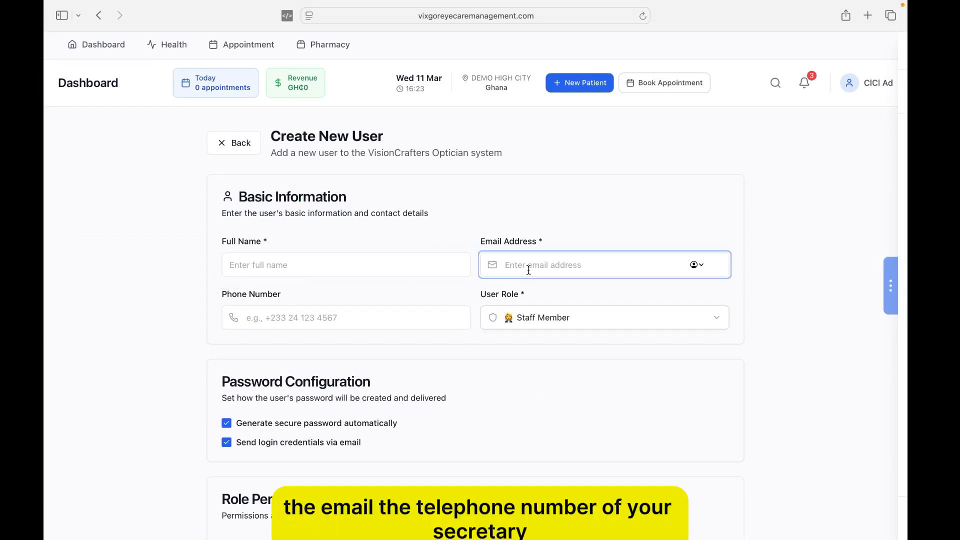
{"action": "left_click", "coordinate": [309, 320]}
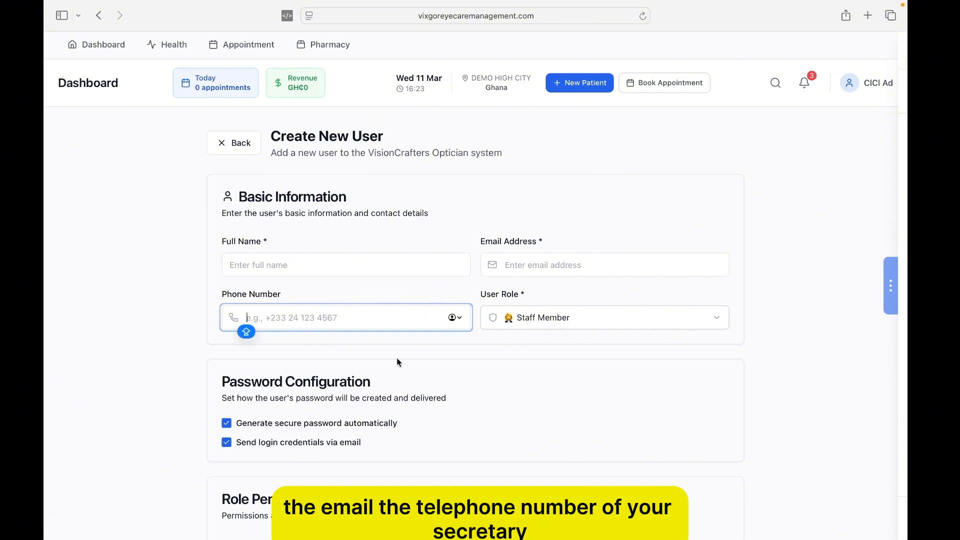
{"action": "scroll", "coordinate": [400, 370], "scroll_direction": "down", "scroll_amount": 5}
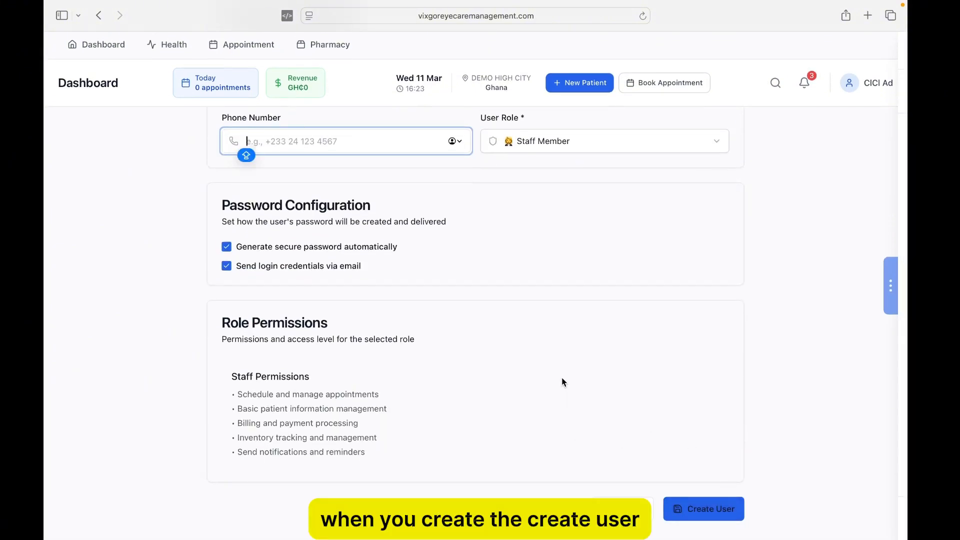
{"action": "scroll", "coordinate": [565, 290], "scroll_direction": "up", "scroll_amount": 3}
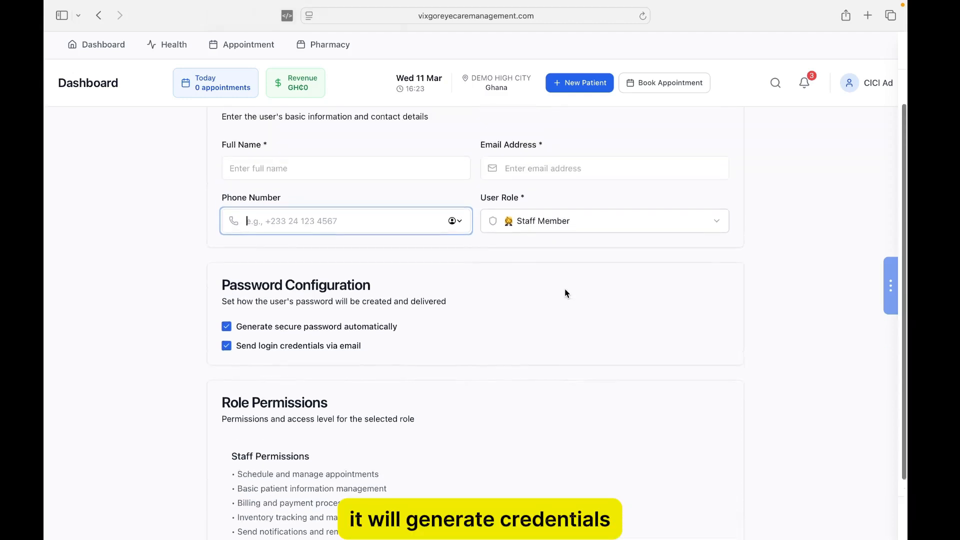